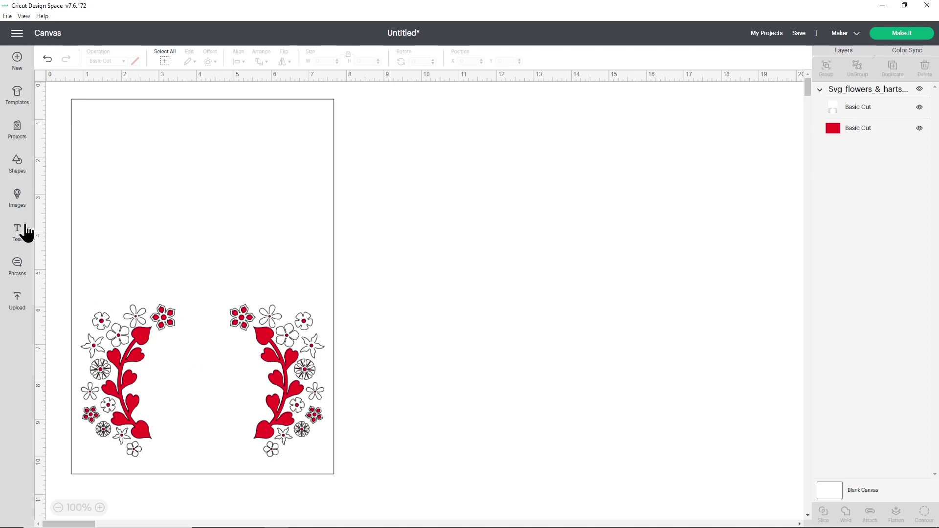
- Open the image library, remove the Uploaded ownership filter and limit the images to Draw Only
{"action": "left_click", "coordinate": [24, 208]}
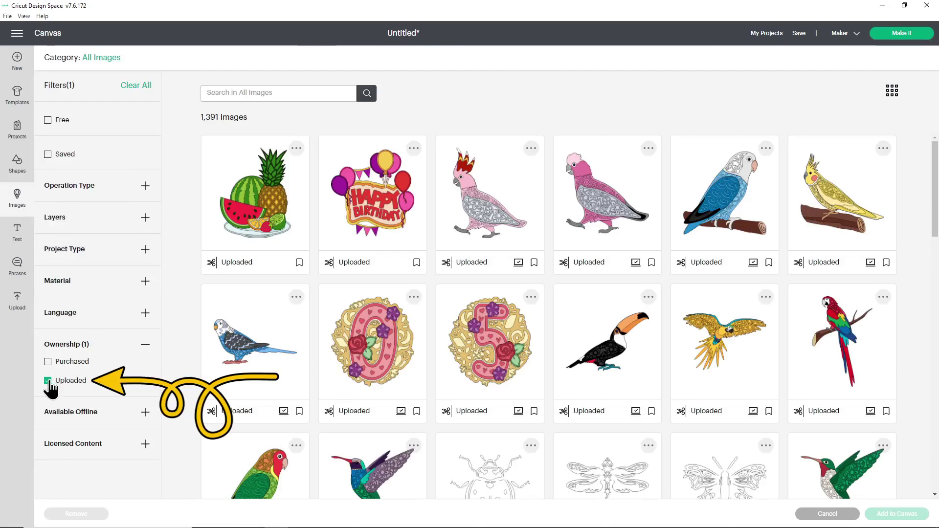
{"action": "left_click", "coordinate": [71, 384]}
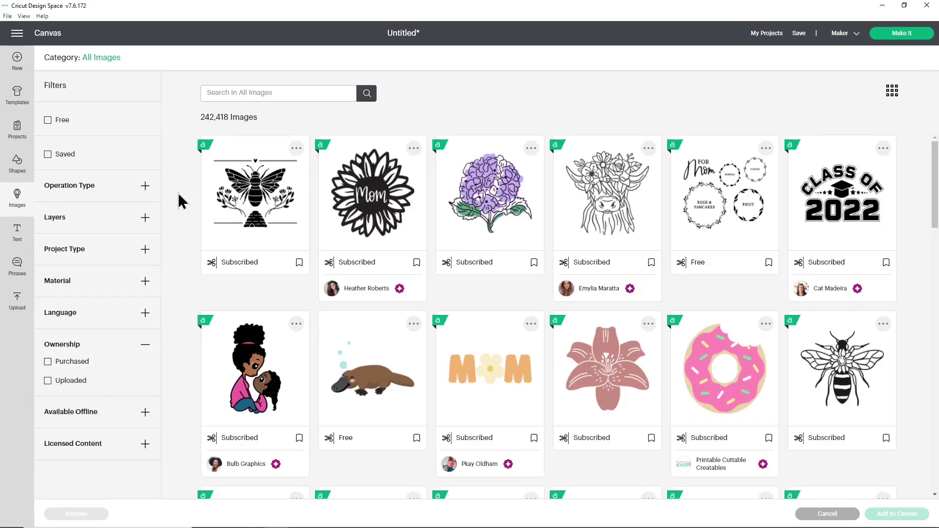
{"action": "left_click", "coordinate": [145, 185]}
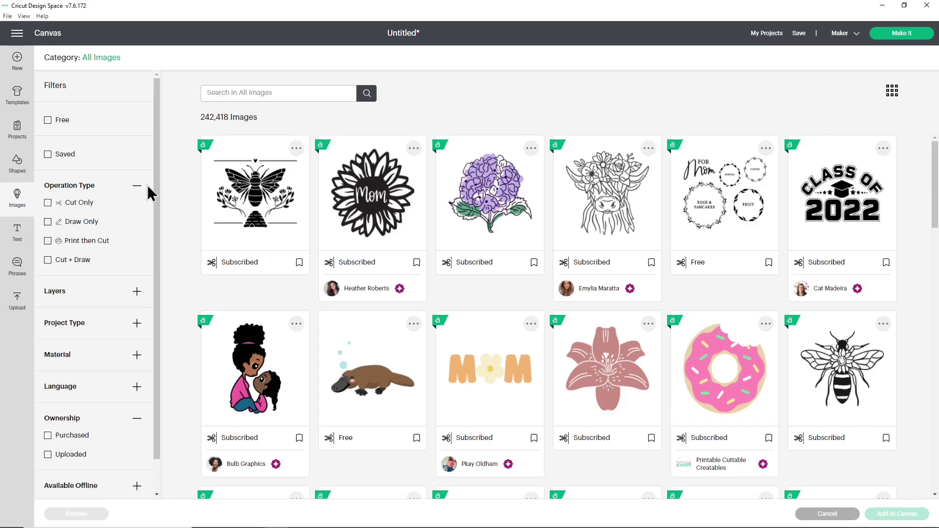
{"action": "left_click", "coordinate": [47, 222]}
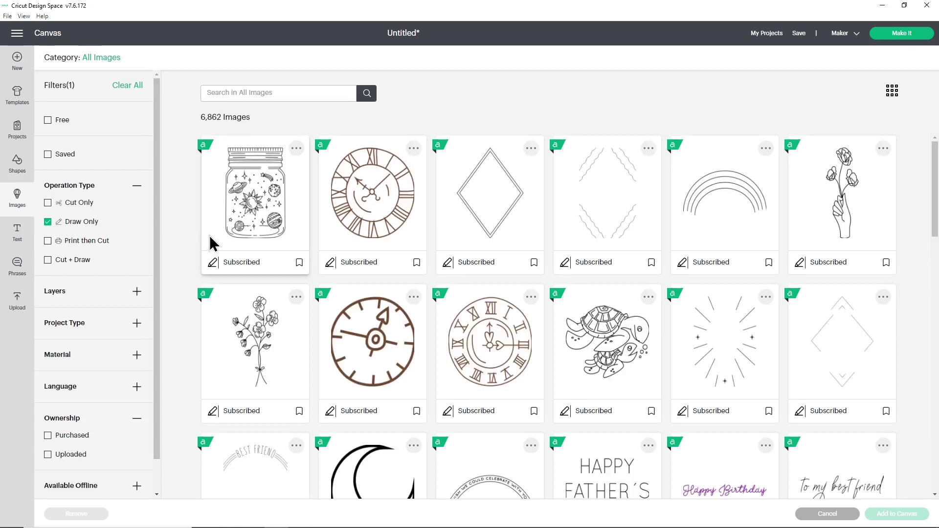
{"action": "scroll", "coordinate": [272, 266], "scroll_direction": "down", "scroll_amount": 5}
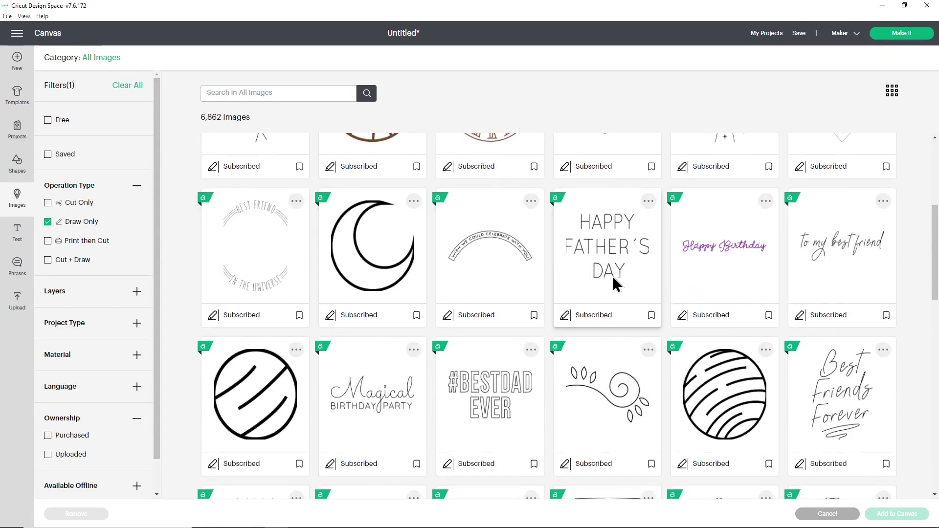
{"action": "scroll", "coordinate": [614, 294], "scroll_direction": "down", "scroll_amount": 2}
{"action": "scroll", "coordinate": [611, 298], "scroll_direction": "down", "scroll_amount": 5}
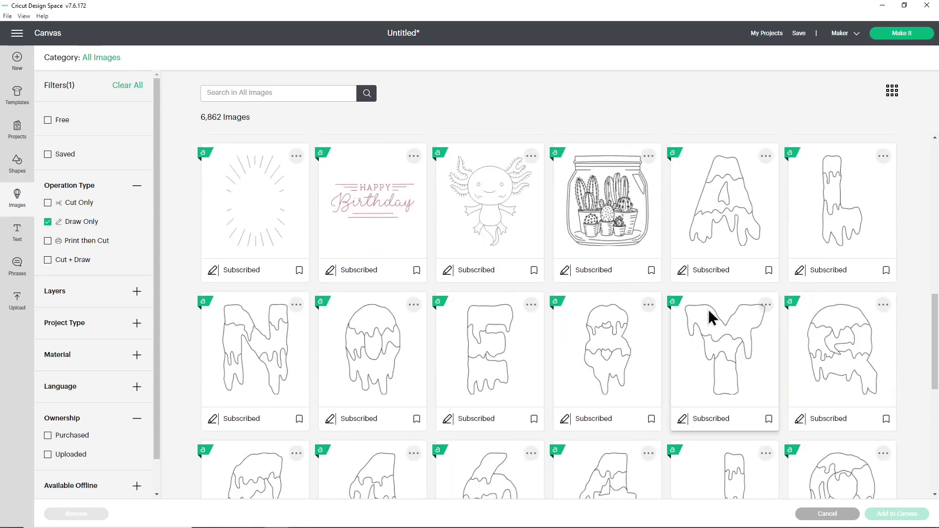
- Search the Draw Only images for "birthday" and browse the designs
{"action": "left_click", "coordinate": [253, 93]}
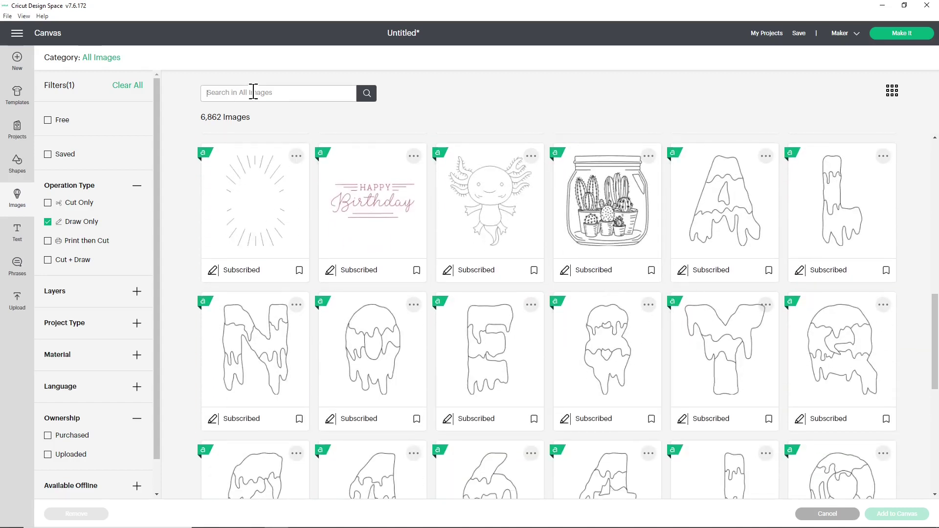
{"action": "type", "text": "birthday"}
{"action": "key", "text": "Return"}
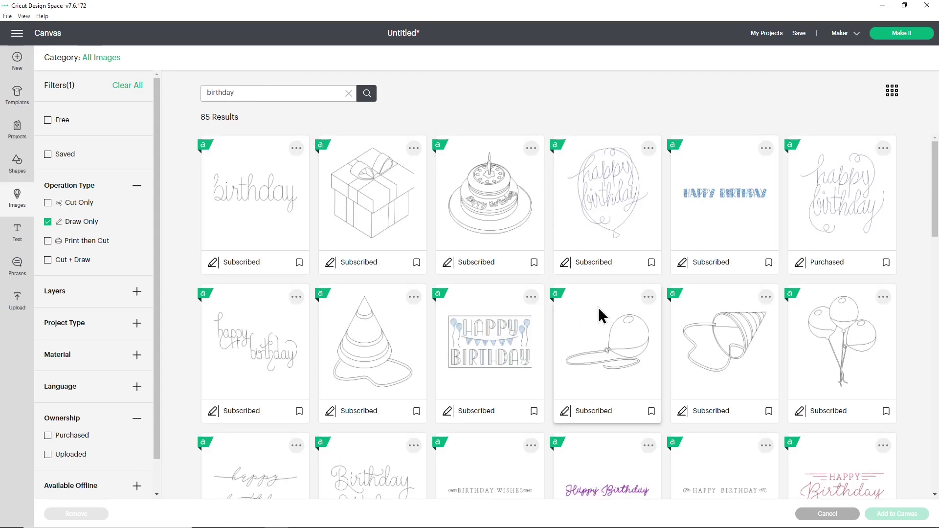
{"action": "scroll", "coordinate": [598, 308], "scroll_direction": "down", "scroll_amount": 5}
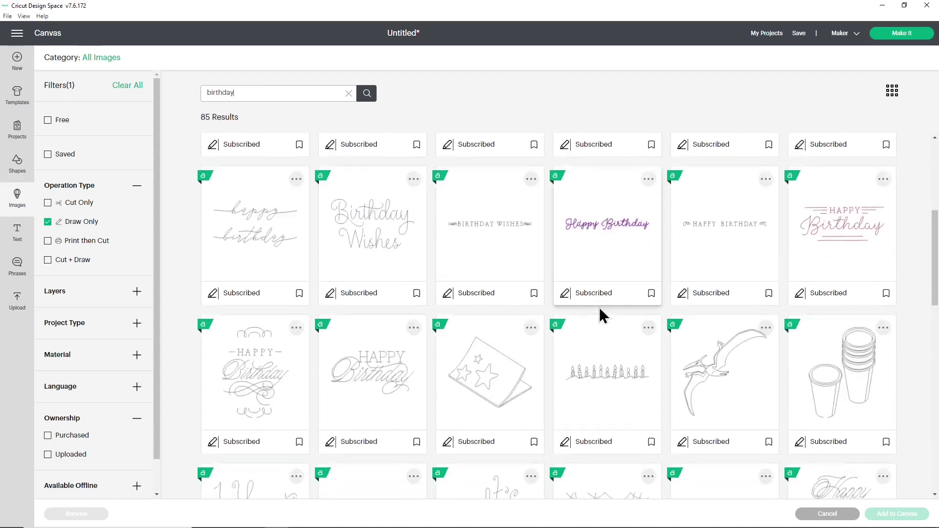
{"action": "scroll", "coordinate": [600, 308], "scroll_direction": "down", "scroll_amount": 5}
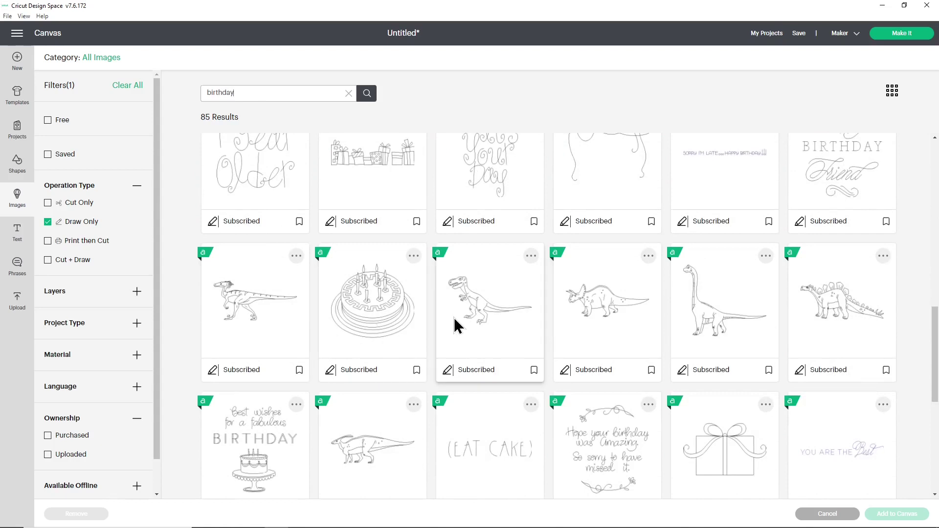
{"action": "scroll", "coordinate": [615, 293], "scroll_direction": "down", "scroll_amount": 2}
{"action": "scroll", "coordinate": [506, 266], "scroll_direction": "down", "scroll_amount": 2}
{"action": "scroll", "coordinate": [506, 267], "scroll_direction": "down", "scroll_amount": 3}
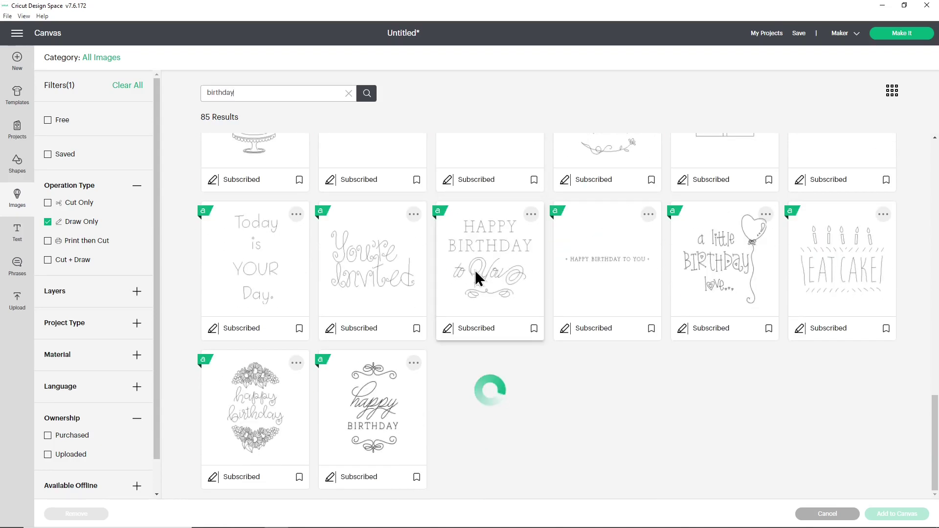
- Add the "a little birthday love..." drawing to the canvas and fit it between the floral borders at about 2.75 by 2.68 inches
{"action": "left_click", "coordinate": [741, 263]}
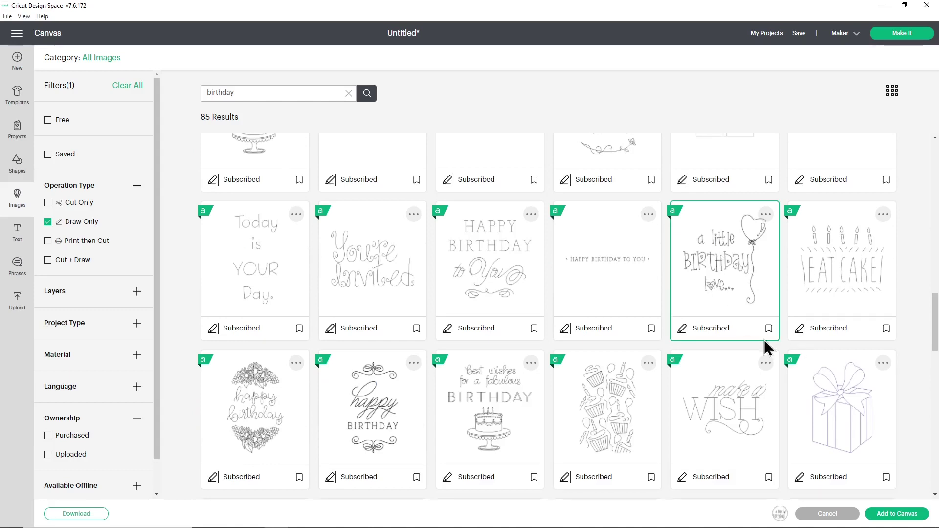
{"action": "left_click", "coordinate": [885, 513]}
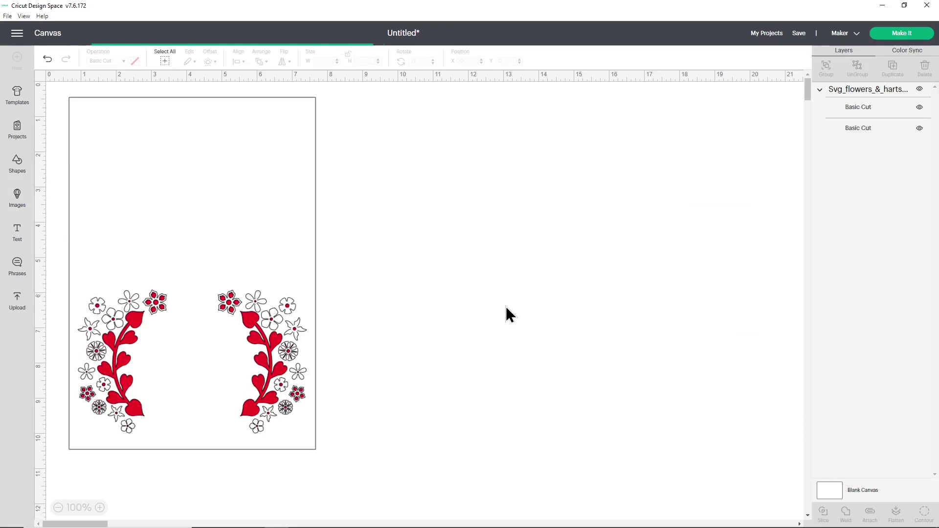
{"action": "left_click_drag", "start_coordinate": [130, 179], "coordinate": [214, 389]}
{"action": "left_click_drag", "start_coordinate": [257, 429], "coordinate": [240, 417]}
{"action": "left_click_drag", "start_coordinate": [224, 338], "coordinate": [221, 345]}
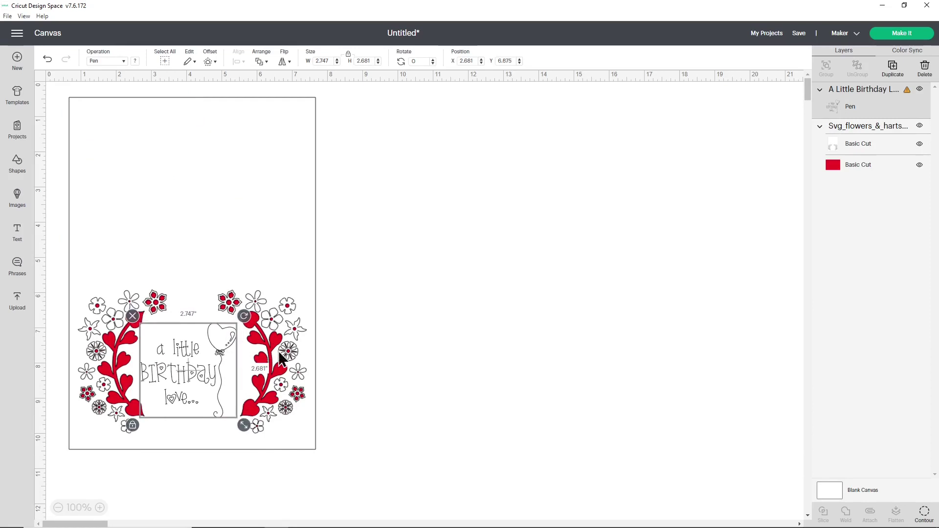
{"action": "left_click", "coordinate": [372, 355]}
- Set the birthday design's pen colour to Red with the Fine Point (0.4mm) pen type
{"action": "left_click", "coordinate": [224, 333]}
{"action": "left_click", "coordinate": [136, 62]}
{"action": "scroll", "coordinate": [208, 149], "scroll_direction": "down", "scroll_amount": 4}
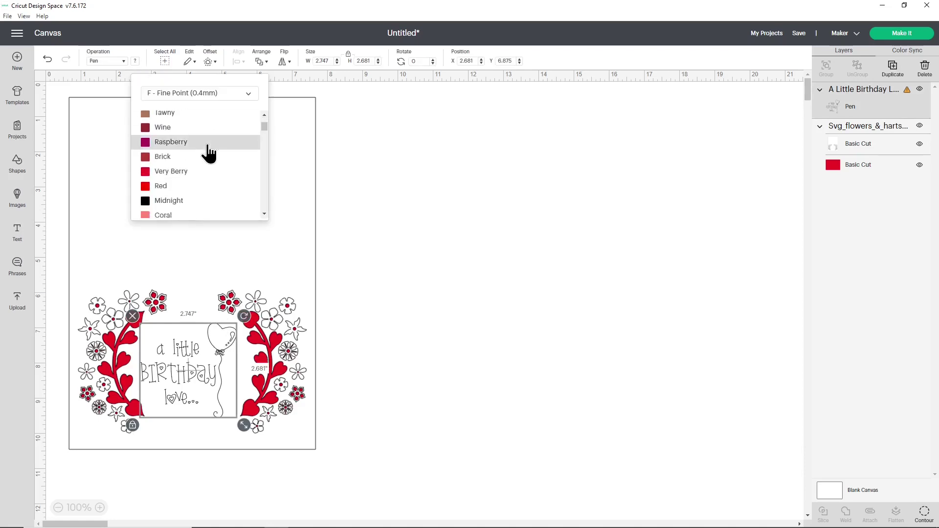
{"action": "left_click", "coordinate": [203, 137]}
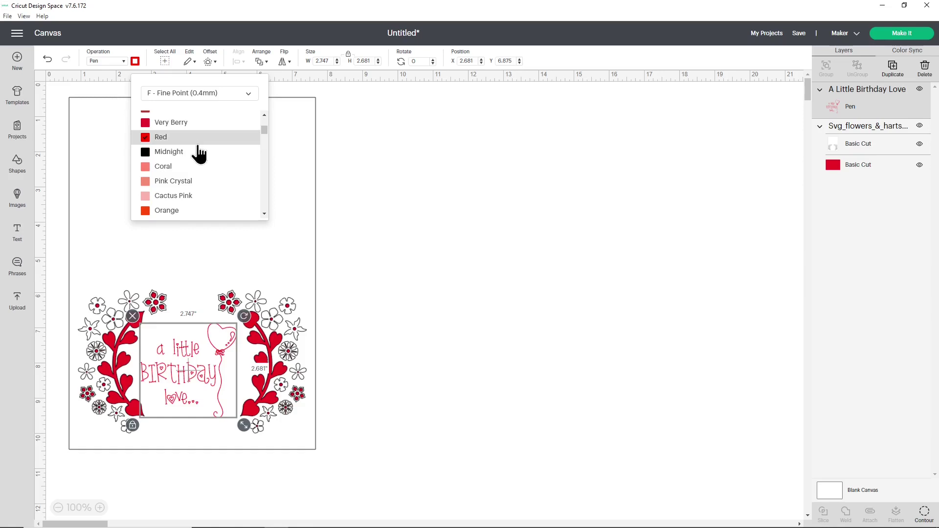
{"action": "left_click", "coordinate": [403, 230]}
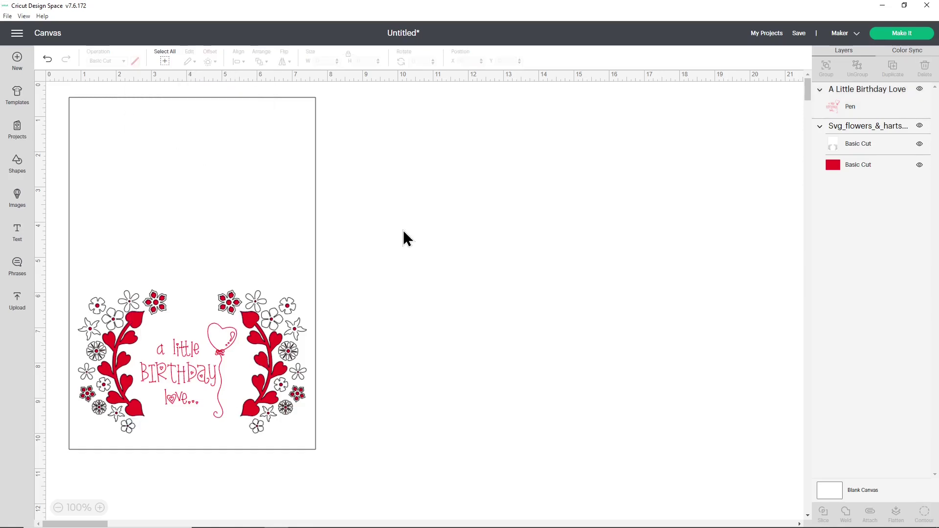
- Check the list of supported Cricut machines and the Fine Point pen colours offered for the birthday design
{"action": "left_click", "coordinate": [217, 339]}
{"action": "left_click", "coordinate": [838, 38]}
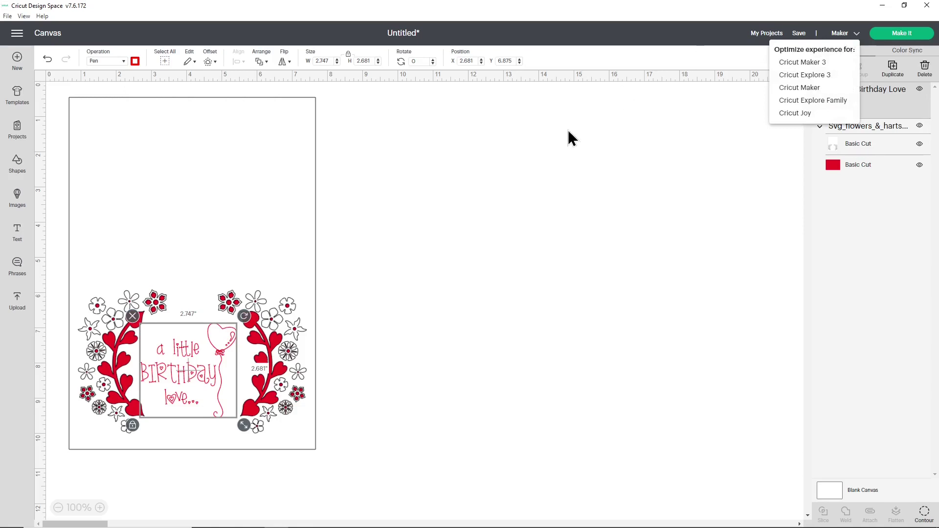
{"action": "left_click", "coordinate": [570, 152]}
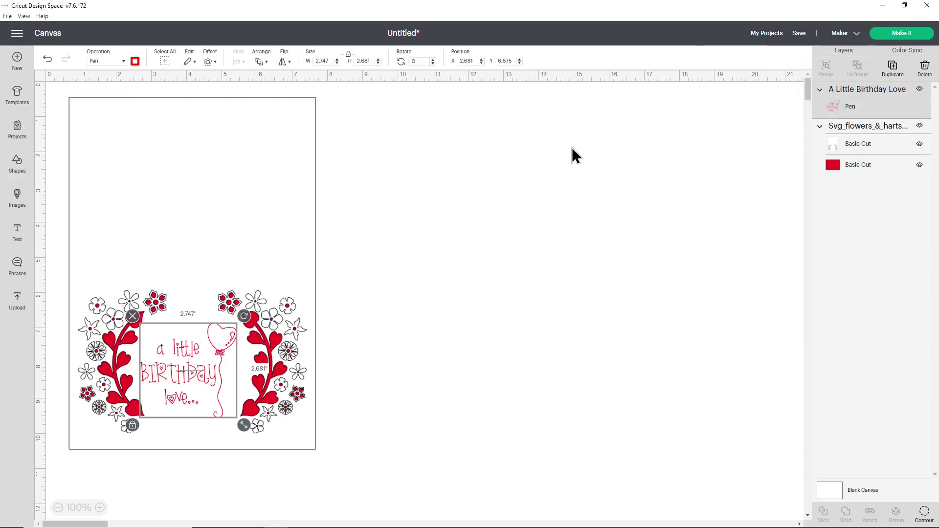
{"action": "left_click", "coordinate": [135, 61]}
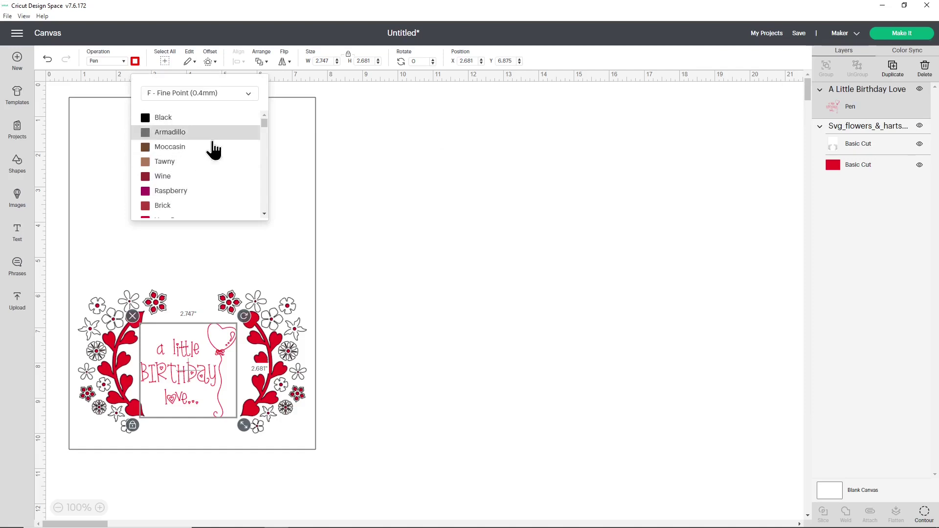
{"action": "left_click", "coordinate": [418, 169]}
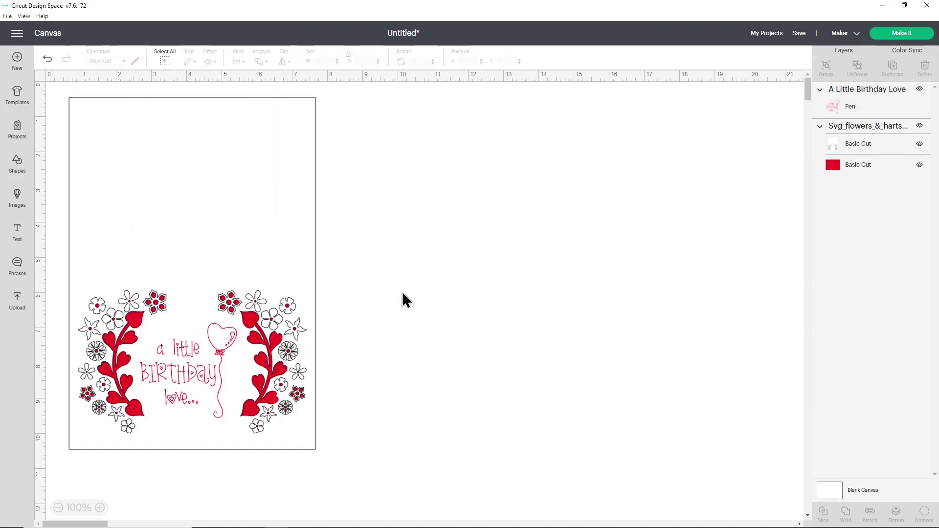
- Preview how the pen design and the white card are laid out on the mats, and return to the canvas
{"action": "left_click", "coordinate": [897, 34]}
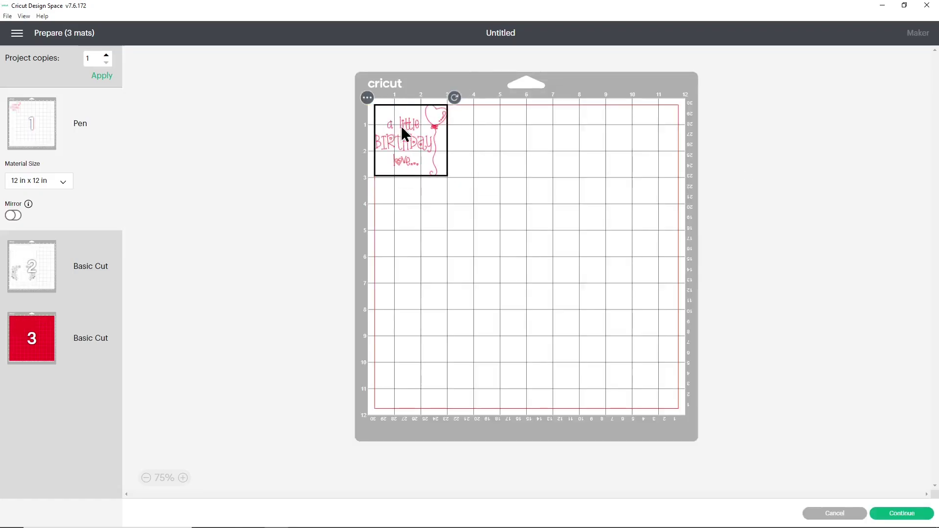
{"action": "left_click", "coordinate": [100, 268]}
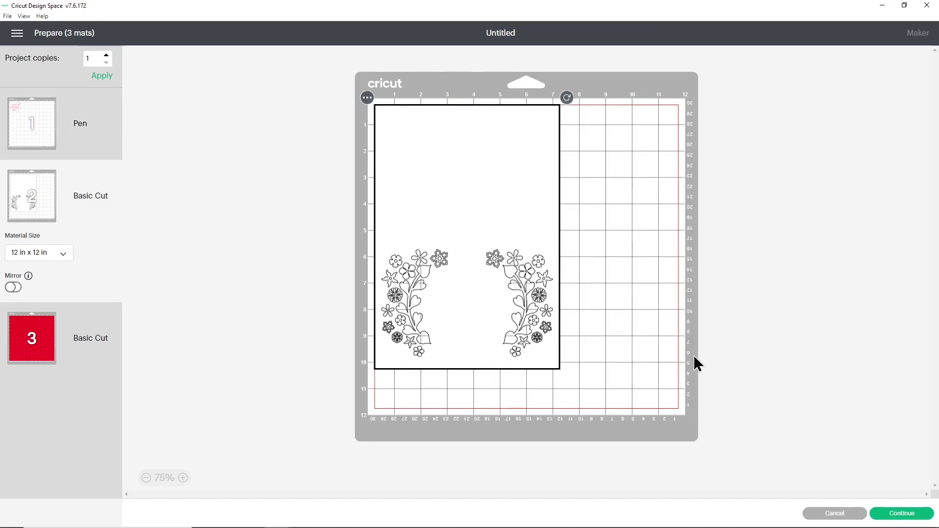
{"action": "left_click", "coordinate": [824, 517]}
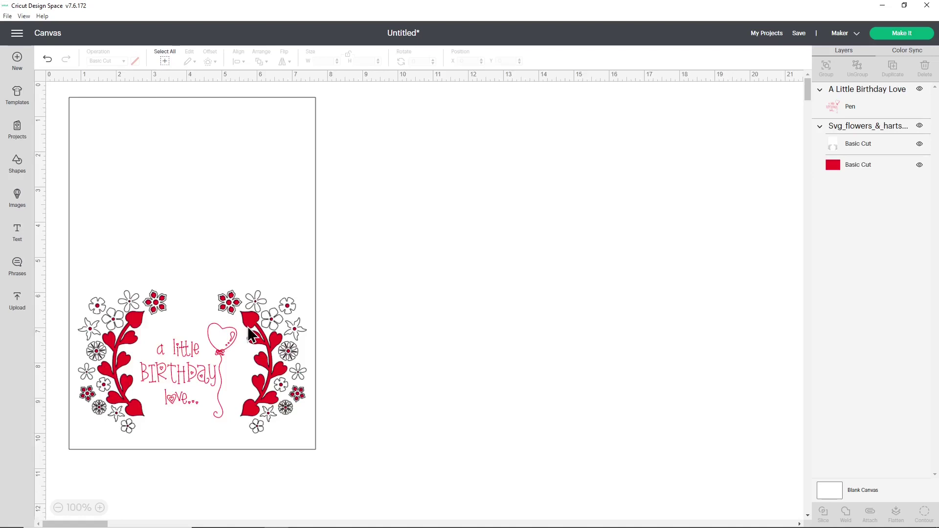
- Ungroup the floral card's layers and attach the birthday pen design to the white card layer
{"action": "left_click", "coordinate": [247, 203]}
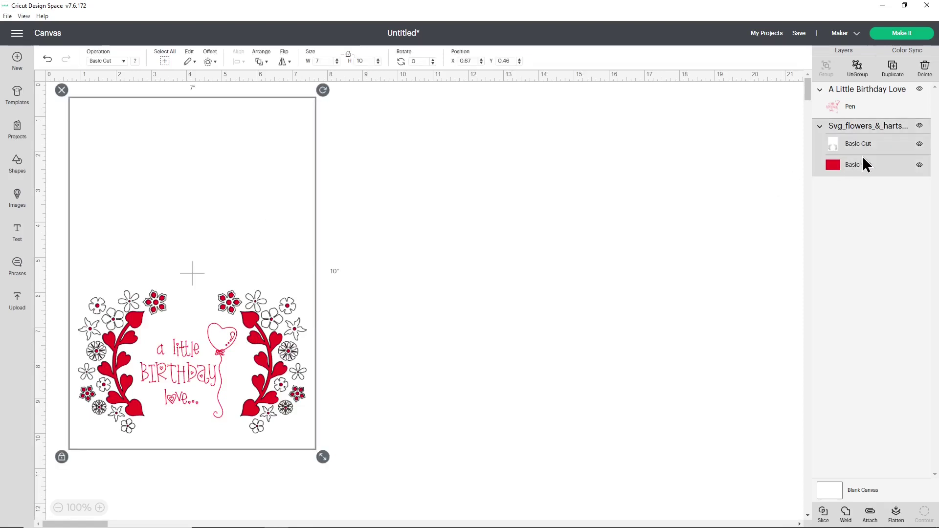
{"action": "left_click", "coordinate": [858, 68]}
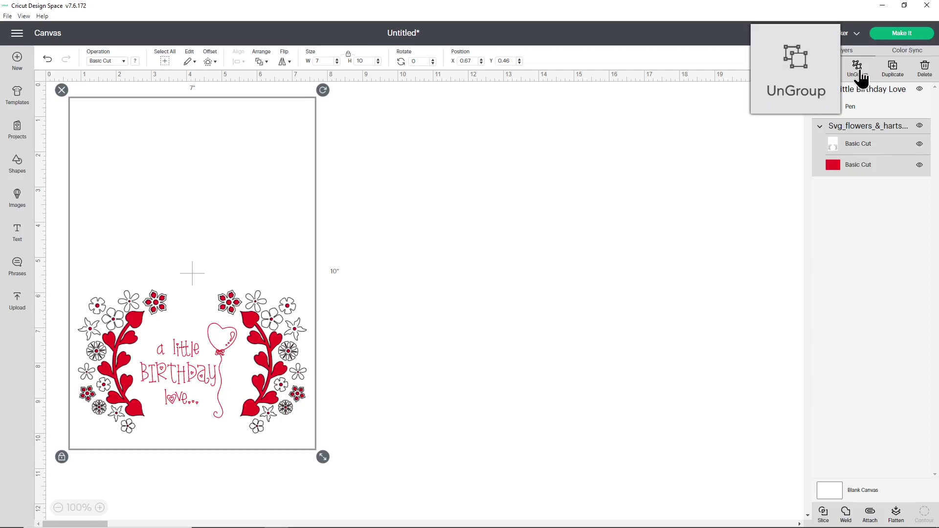
{"action": "left_click", "coordinate": [846, 105]}
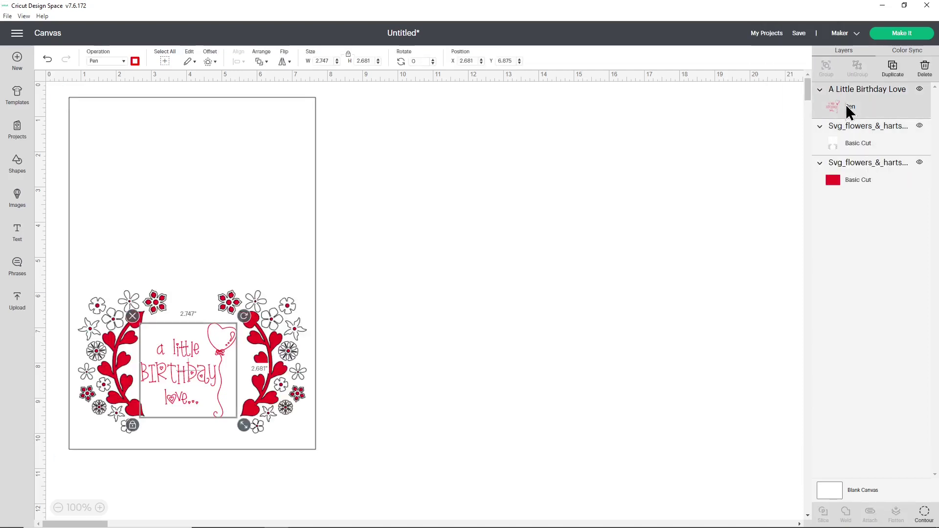
{"action": "left_click", "coordinate": [872, 133], "text": "shift"}
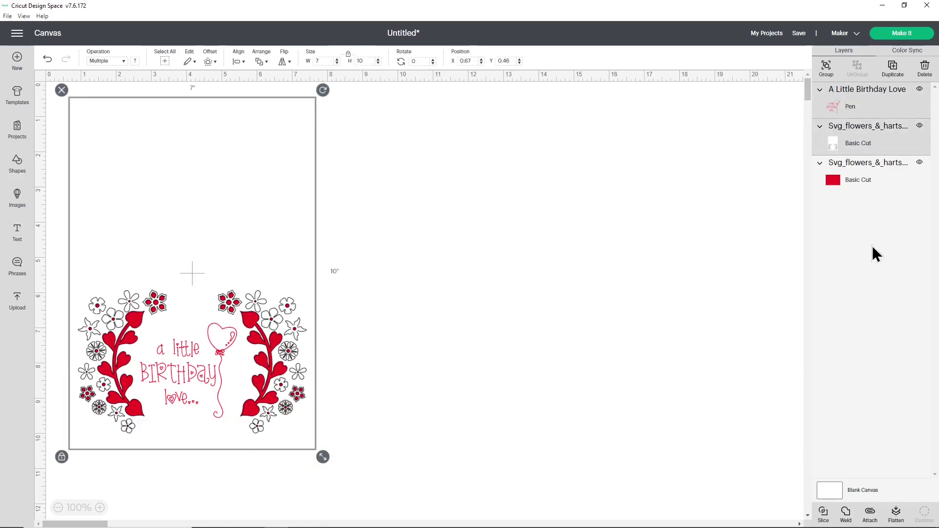
{"action": "left_click", "coordinate": [871, 512]}
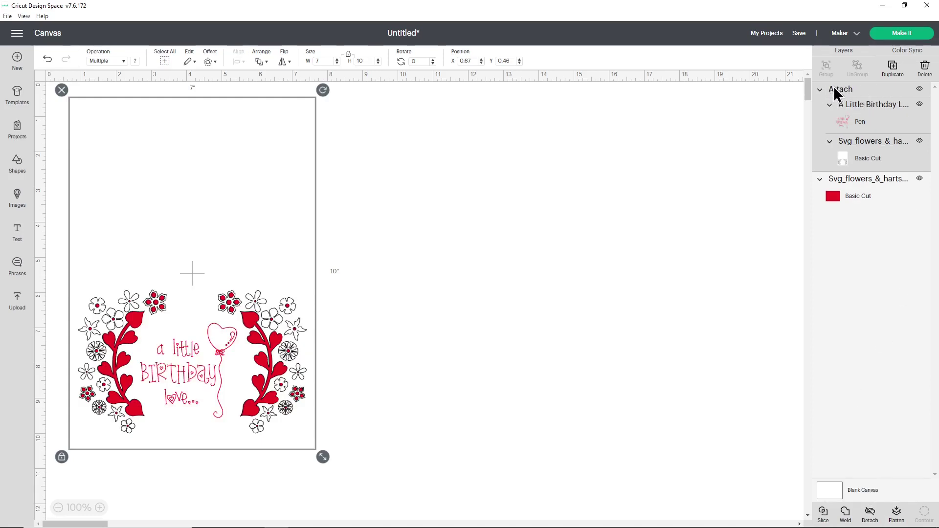
- Preview the attached card on the mats, and back on the canvas remove the birthday design from the card
{"action": "left_click", "coordinate": [902, 33]}
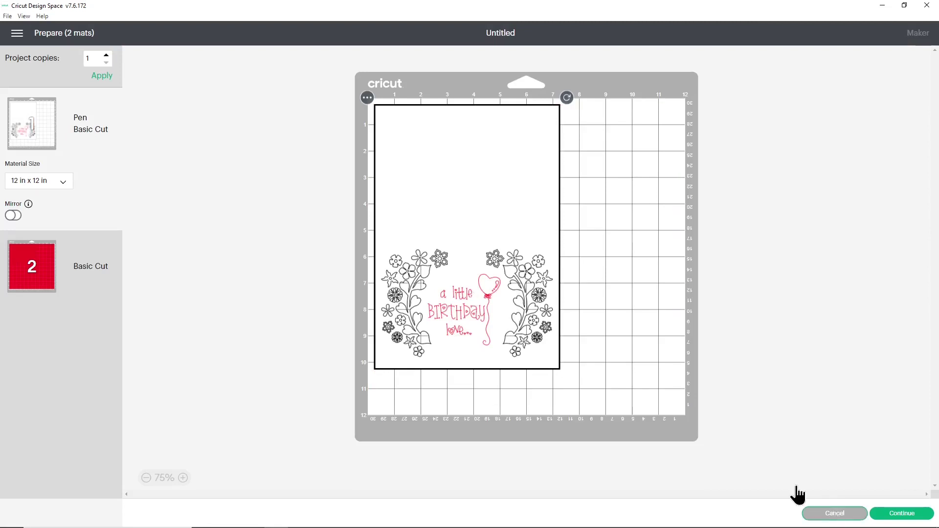
{"action": "left_click", "coordinate": [826, 511]}
{"action": "left_click", "coordinate": [230, 353]}
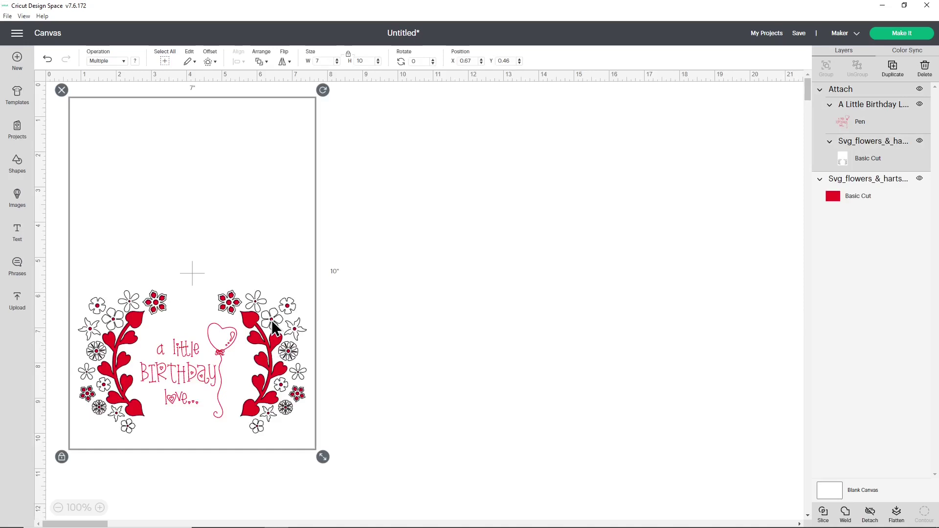
{"action": "key", "text": "ctrl+z"}
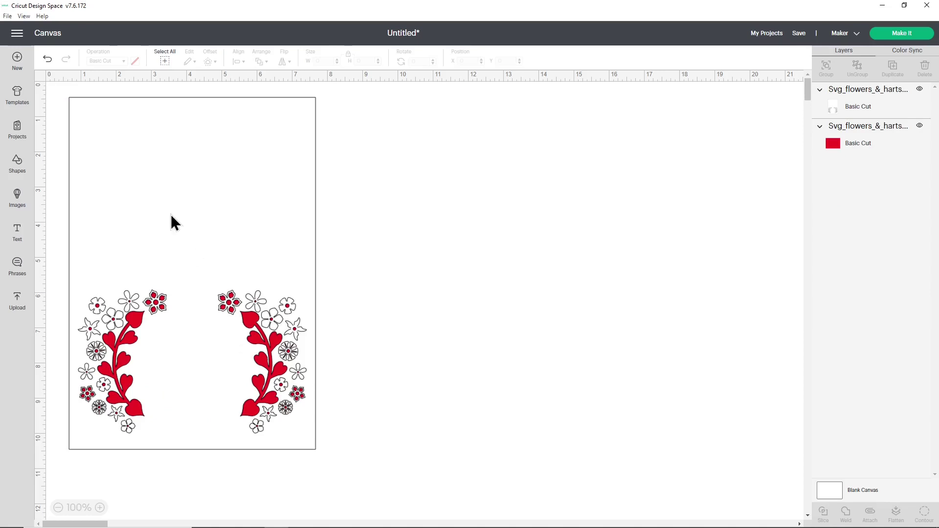
- Reopen the image library and switch the birthday search from Draw Only to Cut Only images
{"action": "left_click", "coordinate": [17, 197]}
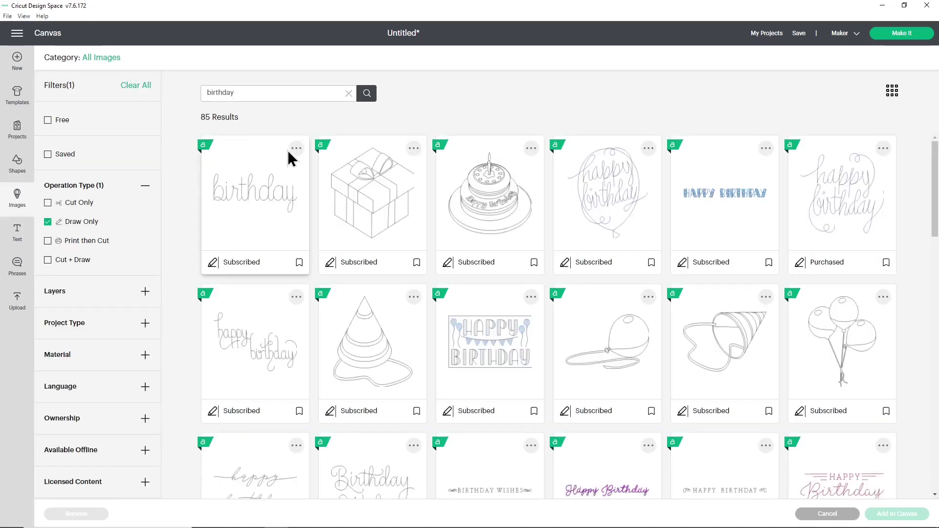
{"action": "left_click", "coordinate": [47, 202]}
{"action": "left_click", "coordinate": [47, 221]}
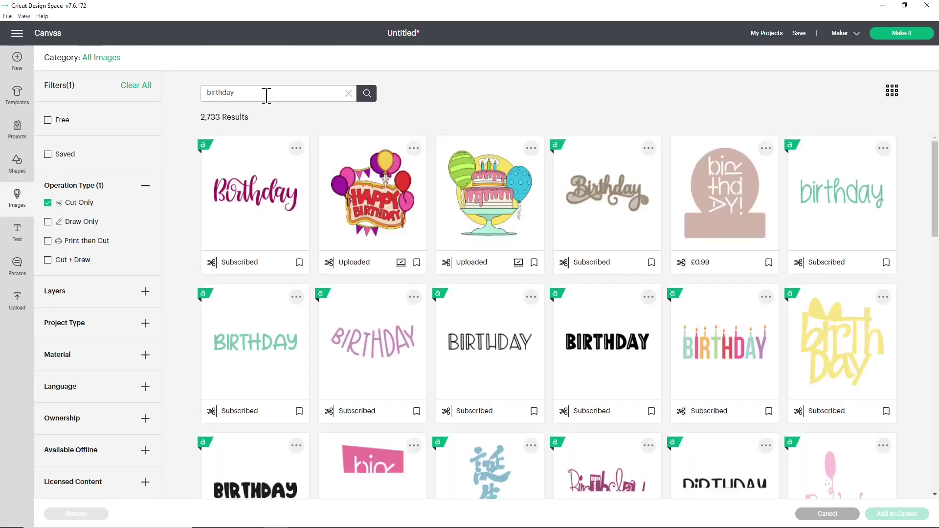
{"action": "scroll", "coordinate": [709, 270], "scroll_direction": "down", "scroll_amount": 5}
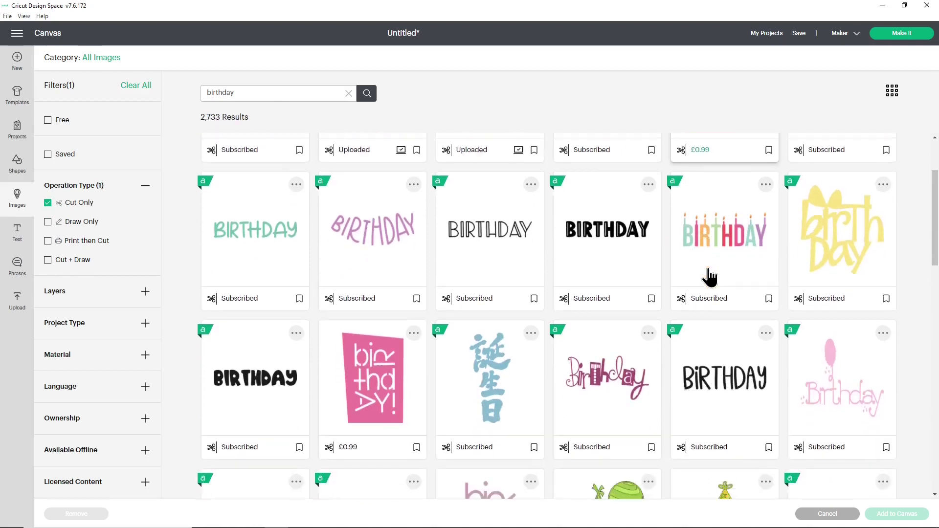
- Browse the Cut Only birthday images, add the "It's Your Day!" design to the canvas and place it beside the card
{"action": "scroll", "coordinate": [709, 268], "scroll_direction": "down", "scroll_amount": 3}
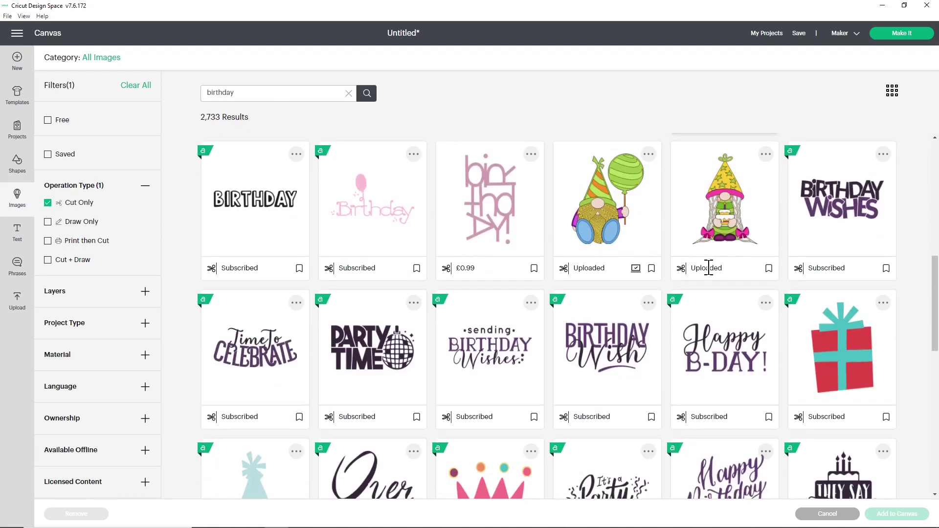
{"action": "scroll", "coordinate": [575, 311], "scroll_direction": "down", "scroll_amount": 1}
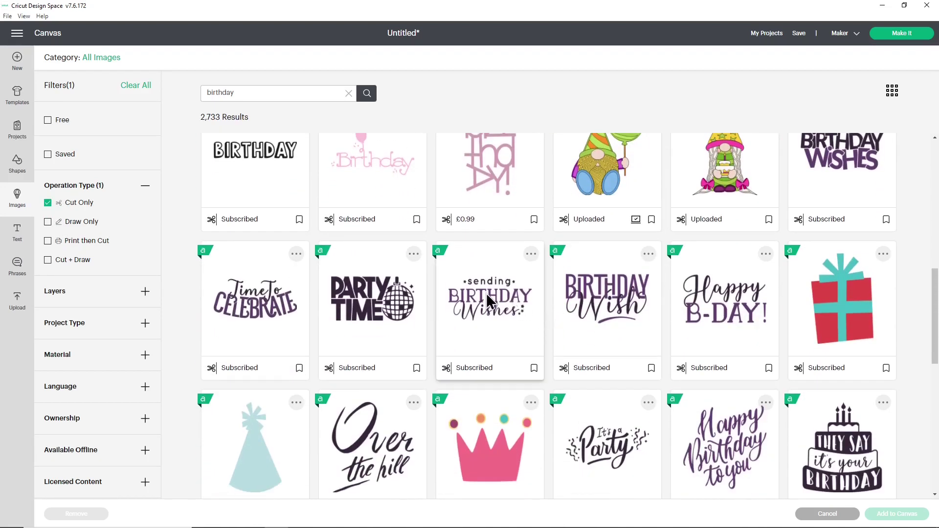
{"action": "scroll", "coordinate": [308, 327], "scroll_direction": "down", "scroll_amount": 1}
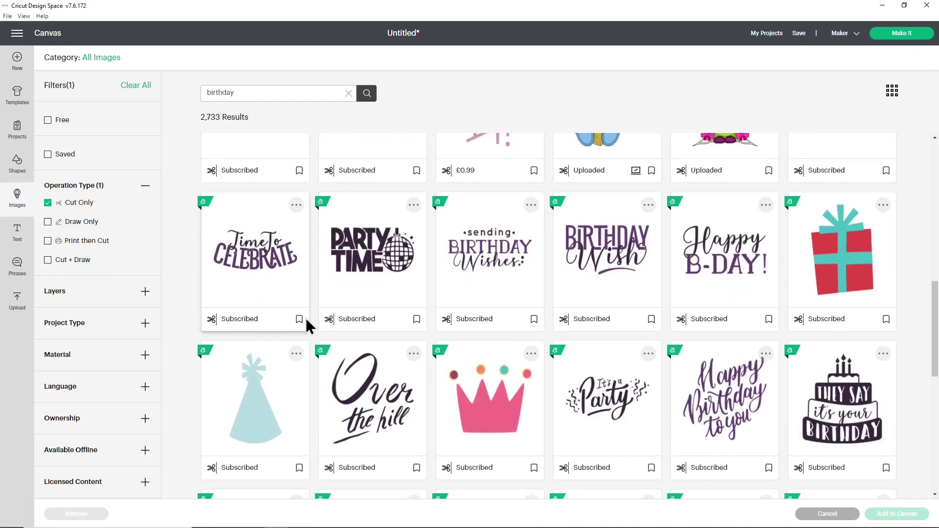
{"action": "scroll", "coordinate": [309, 318], "scroll_direction": "down", "scroll_amount": 1}
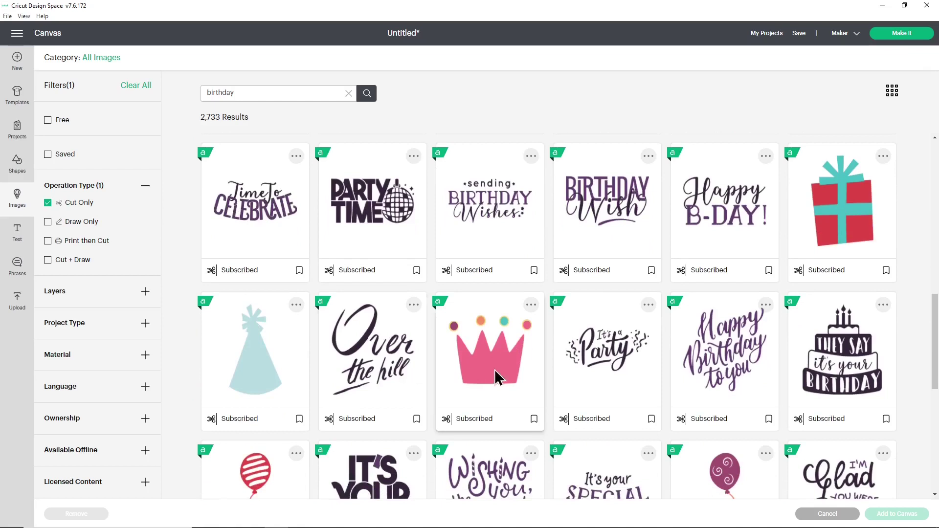
{"action": "scroll", "coordinate": [528, 362], "scroll_direction": "down", "scroll_amount": 4}
{"action": "scroll", "coordinate": [526, 362], "scroll_direction": "down", "scroll_amount": 3}
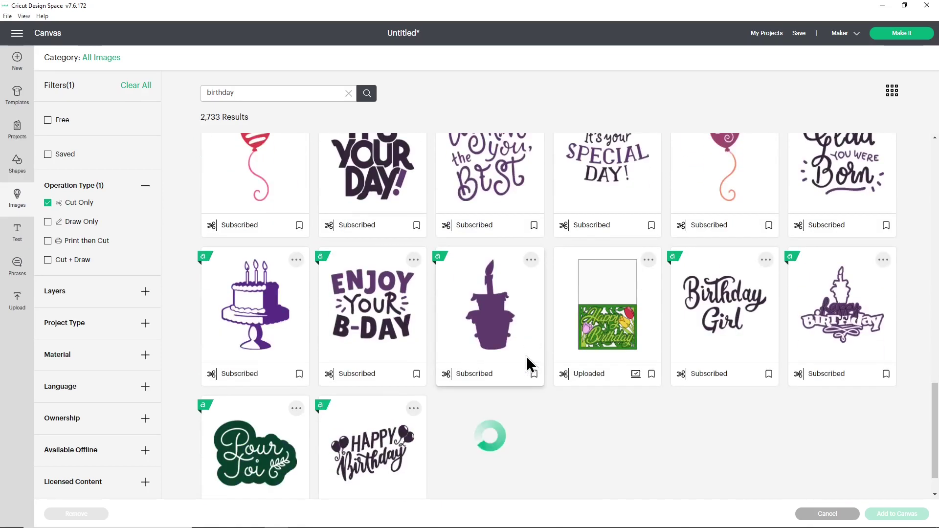
{"action": "scroll", "coordinate": [401, 293], "scroll_direction": "down", "scroll_amount": 1}
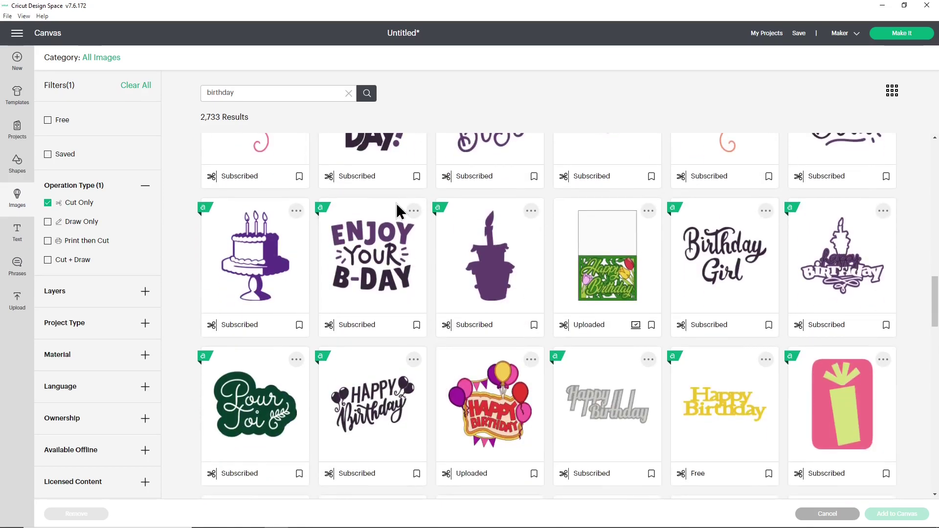
{"action": "scroll", "coordinate": [403, 188], "scroll_direction": "up", "scroll_amount": 2}
{"action": "left_click", "coordinate": [395, 216]}
{"action": "left_click", "coordinate": [887, 513]}
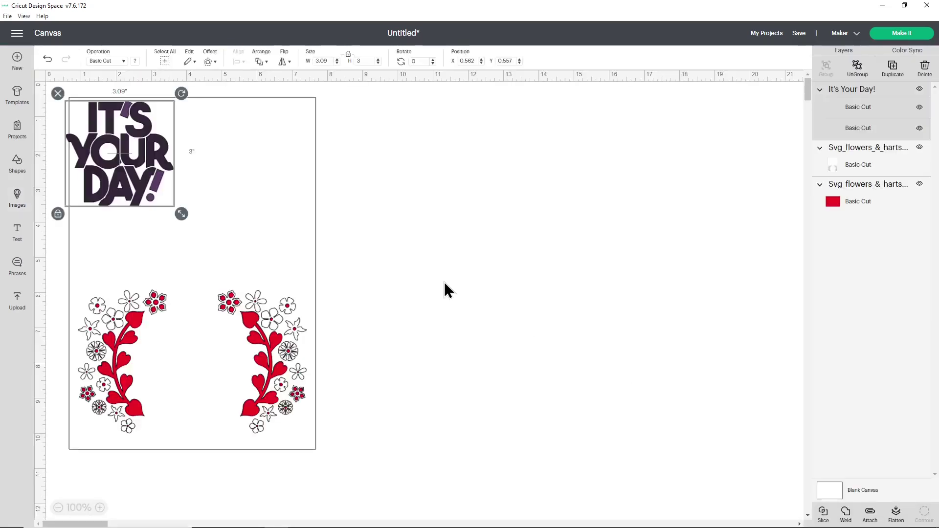
{"action": "left_click_drag", "start_coordinate": [133, 189], "coordinate": [521, 245]}
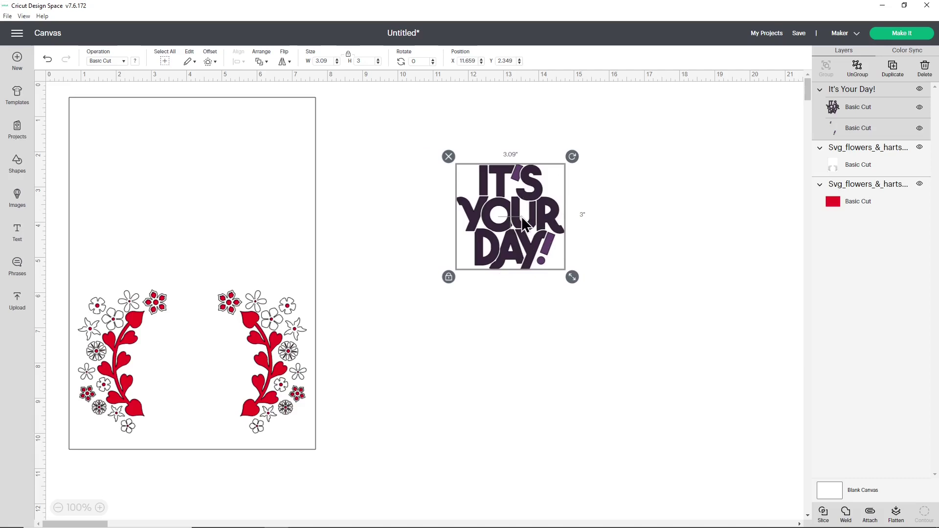
- Weld the two layers of the "It's Your Day!" design into one shape, and undo the weld
{"action": "left_click", "coordinate": [866, 112]}
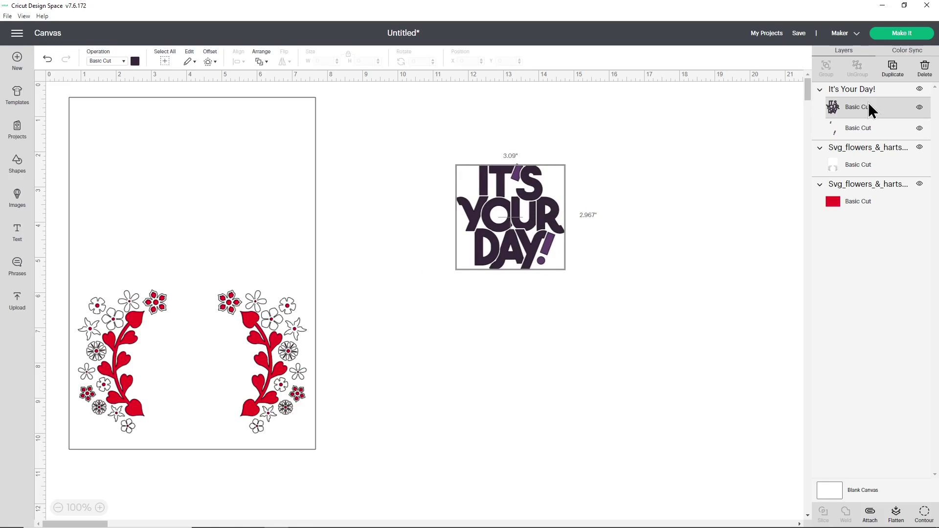
{"action": "left_click", "coordinate": [528, 228]}
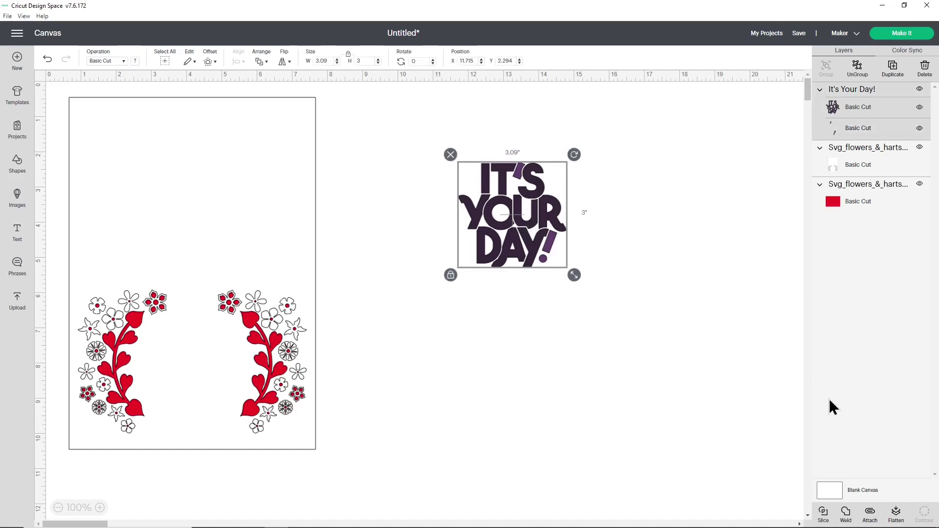
{"action": "left_click", "coordinate": [846, 512]}
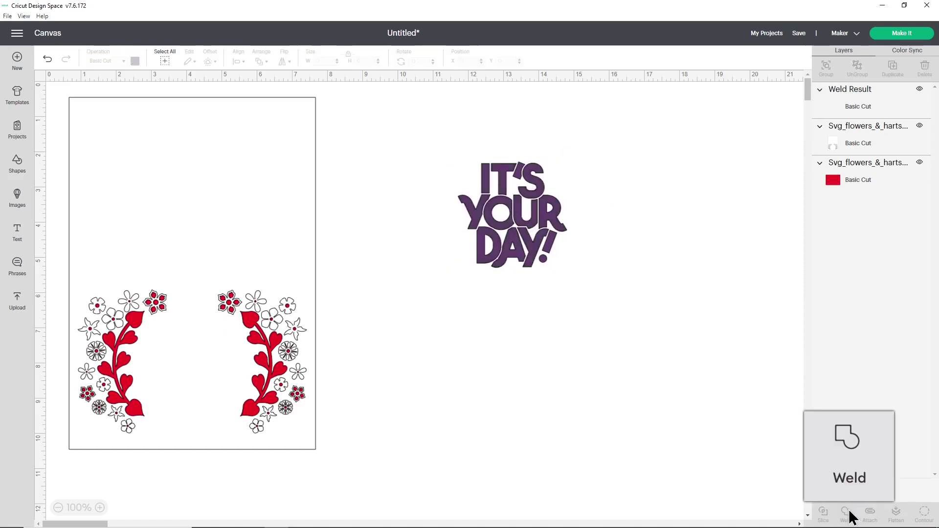
{"action": "left_click_drag", "start_coordinate": [530, 243], "coordinate": [552, 248]}
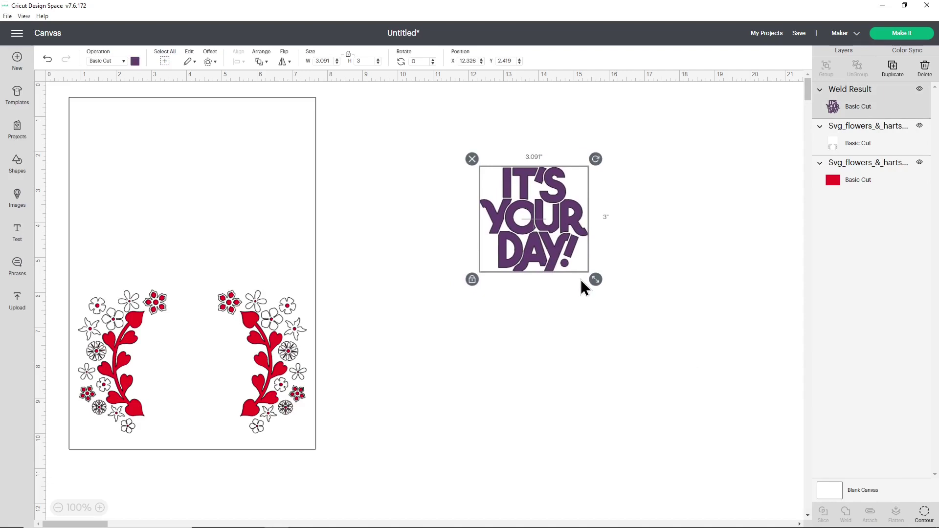
{"action": "left_click", "coordinate": [47, 59]}
{"action": "left_click", "coordinate": [47, 58]}
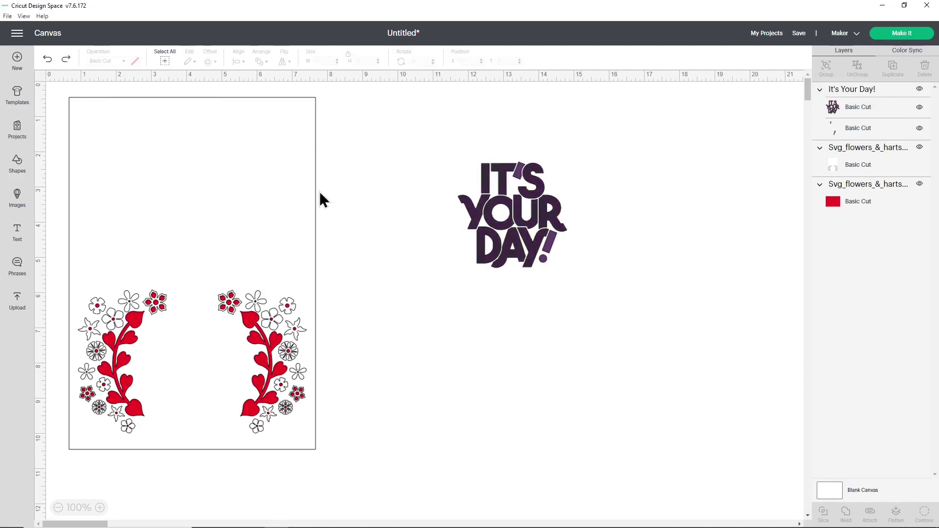
- Move the "It's Your Day!" design between the card's two floral branches and shrink it to about 2.88 in wide
{"action": "mouse_move", "coordinate": [546, 216]}
{"action": "left_mouse_down"}
{"action": "mouse_move", "coordinate": [251, 348]}
{"action": "mouse_move", "coordinate": [230, 368]}
{"action": "mouse_move", "coordinate": [237, 377]}
{"action": "left_mouse_up"}
{"action": "left_click_drag", "start_coordinate": [256, 432], "coordinate": [221, 404]}
{"action": "left_click", "coordinate": [401, 382]}
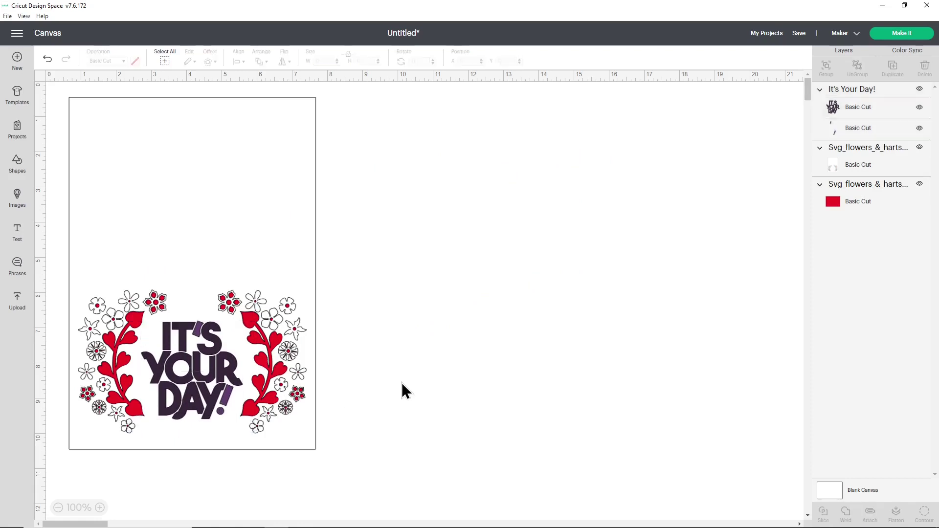
- Select the sentiment together with both card layers and centre them horizontally
{"action": "left_click", "coordinate": [227, 375]}
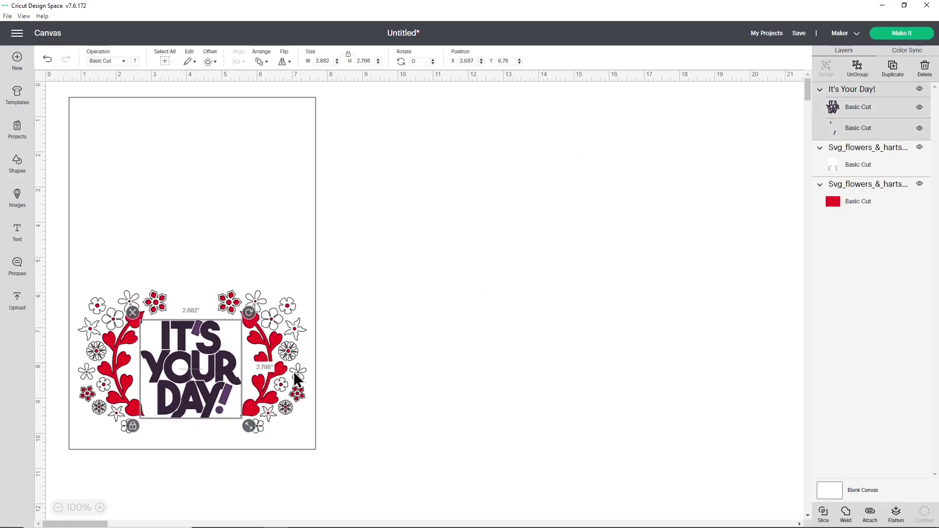
{"action": "left_click_drag", "start_coordinate": [356, 471], "coordinate": [51, 94]}
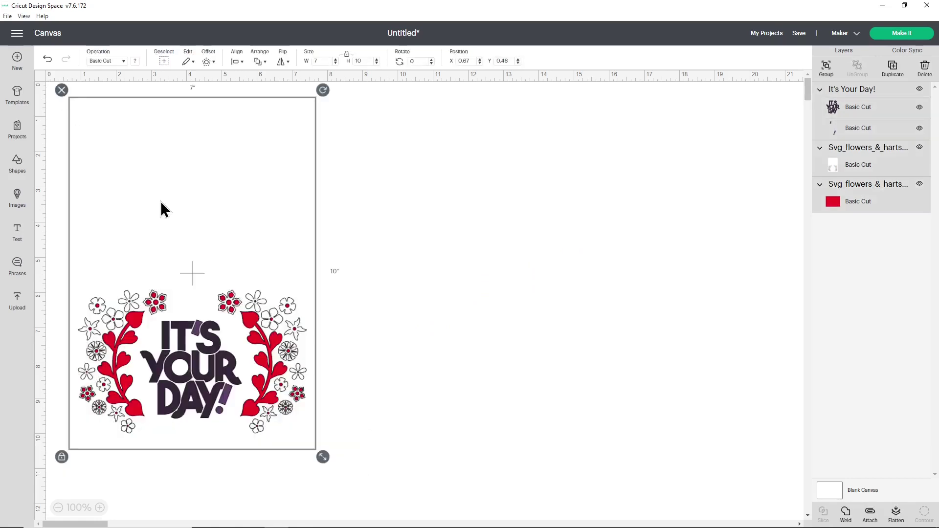
{"action": "left_click", "coordinate": [237, 62]}
{"action": "left_click", "coordinate": [286, 101]}
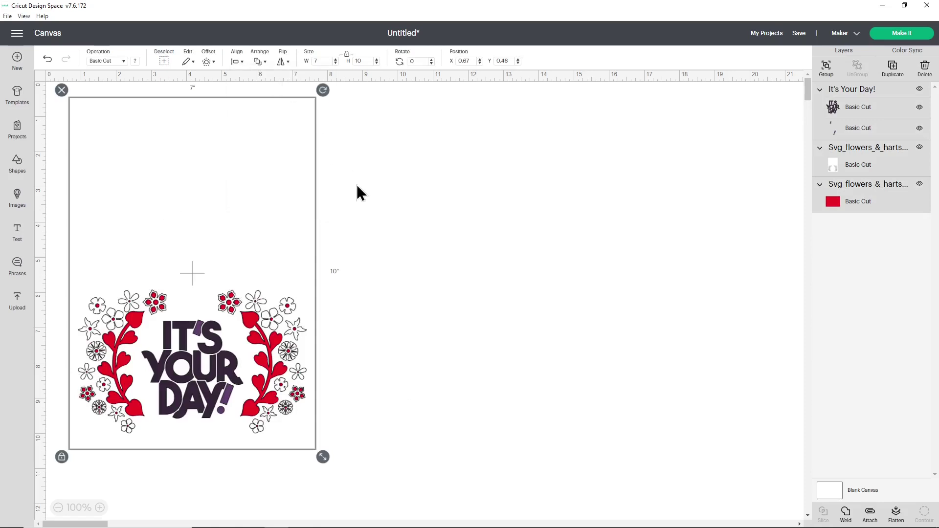
{"action": "left_click", "coordinate": [377, 220]}
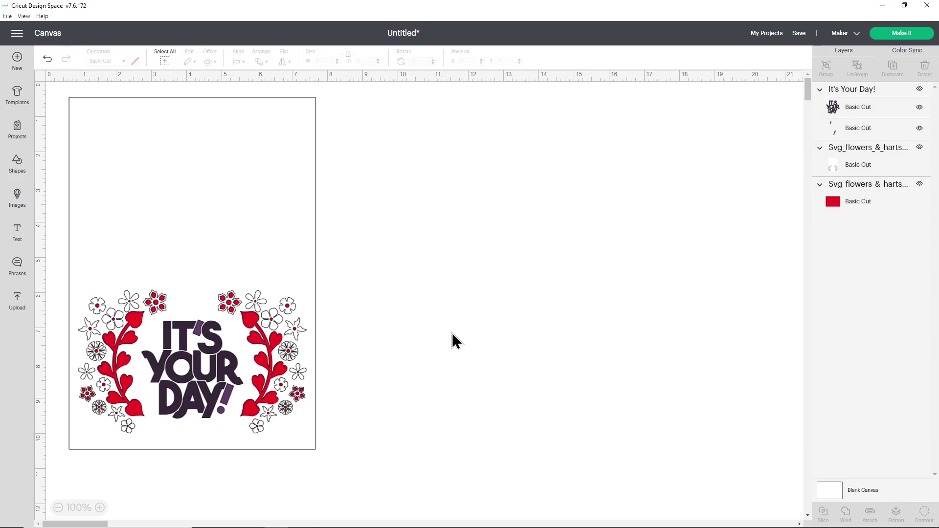
- Change the main lettering layer of "It's Your Day!" to the Pen operation with the Raspberry pen colour
{"action": "left_click", "coordinate": [854, 110]}
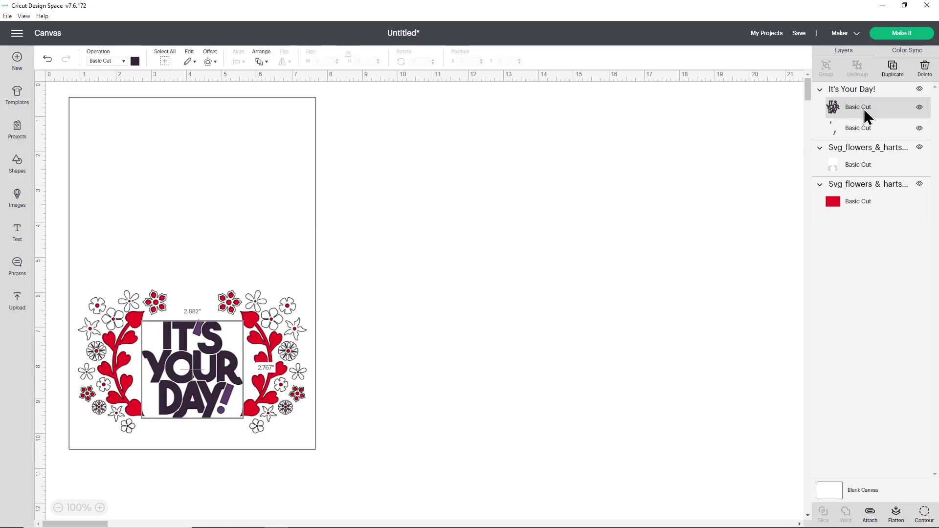
{"action": "left_click", "coordinate": [114, 62]}
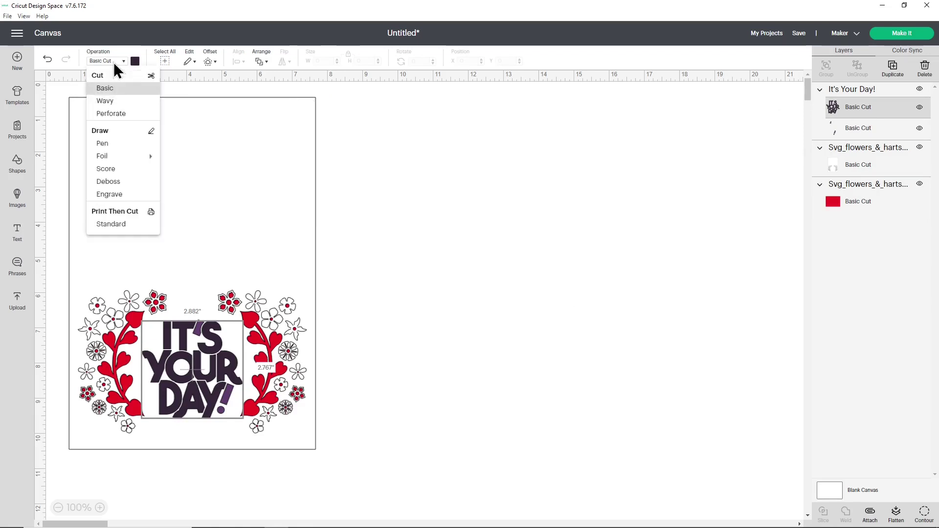
{"action": "left_click", "coordinate": [116, 144]}
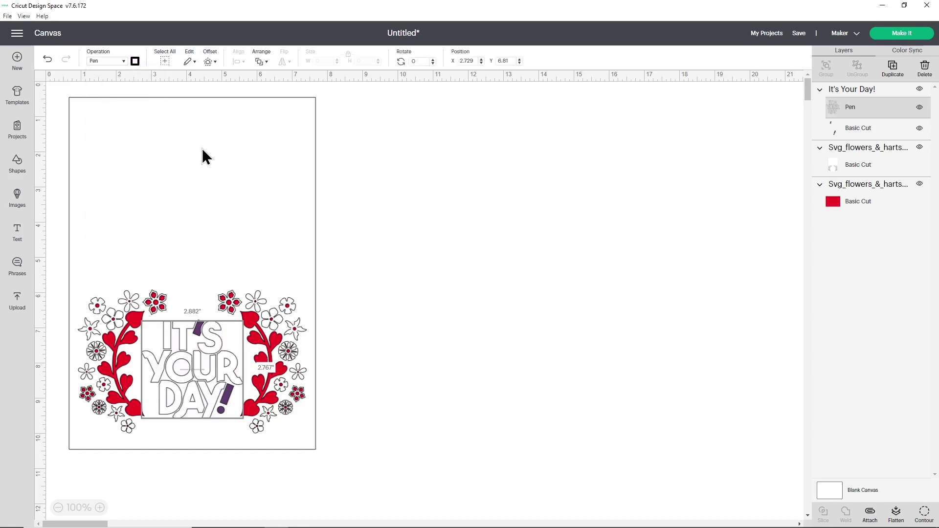
{"action": "left_click", "coordinate": [135, 60]}
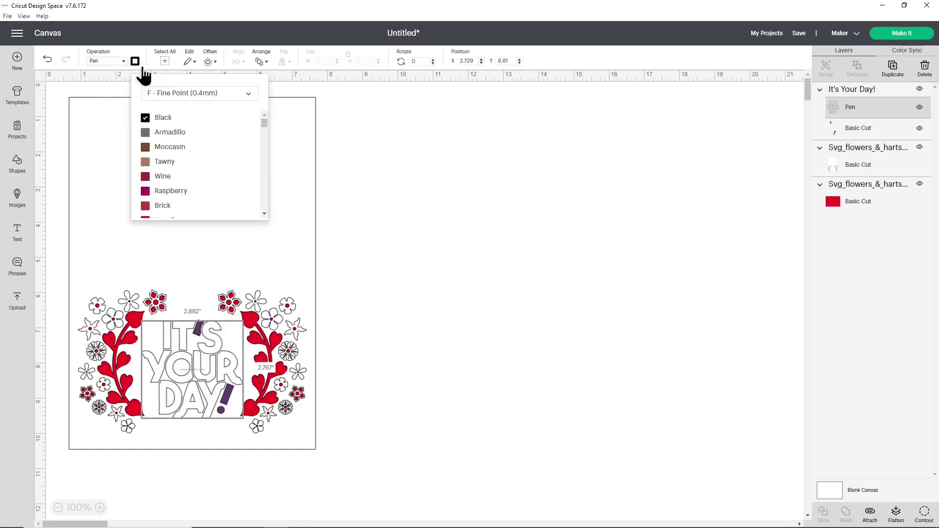
{"action": "scroll", "coordinate": [189, 139], "scroll_direction": "down", "scroll_amount": 1}
{"action": "left_click", "coordinate": [187, 142]}
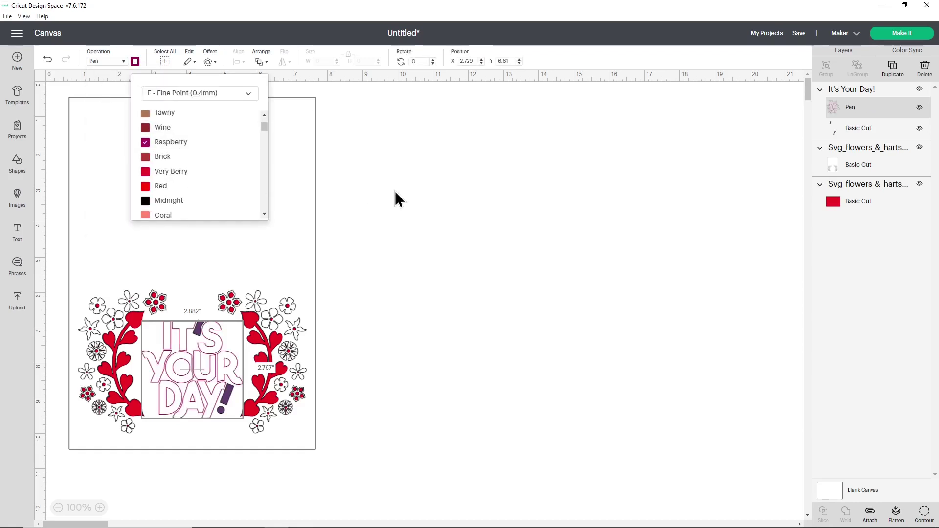
{"action": "left_click", "coordinate": [431, 195]}
- Change the apostrophe and exclamation mark layer of the sentiment to the Pen operation
{"action": "left_click", "coordinate": [847, 134]}
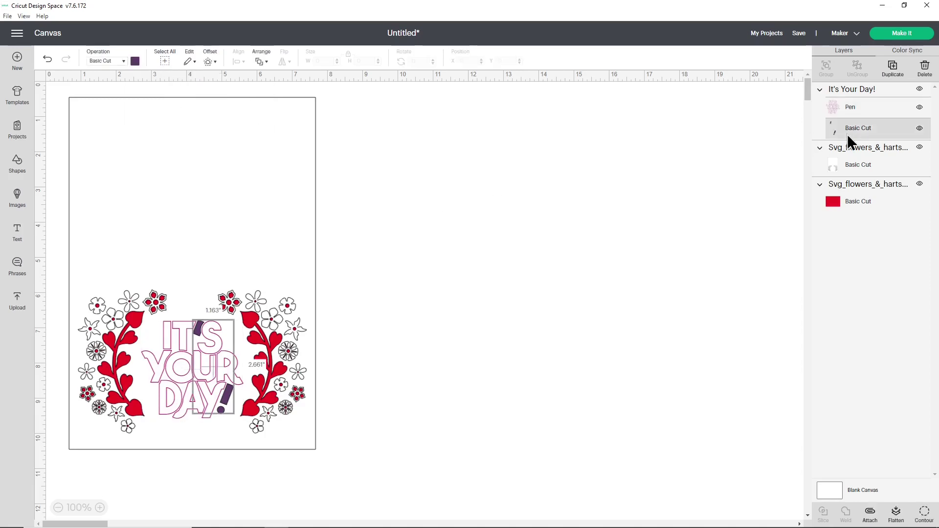
{"action": "left_click", "coordinate": [121, 65]}
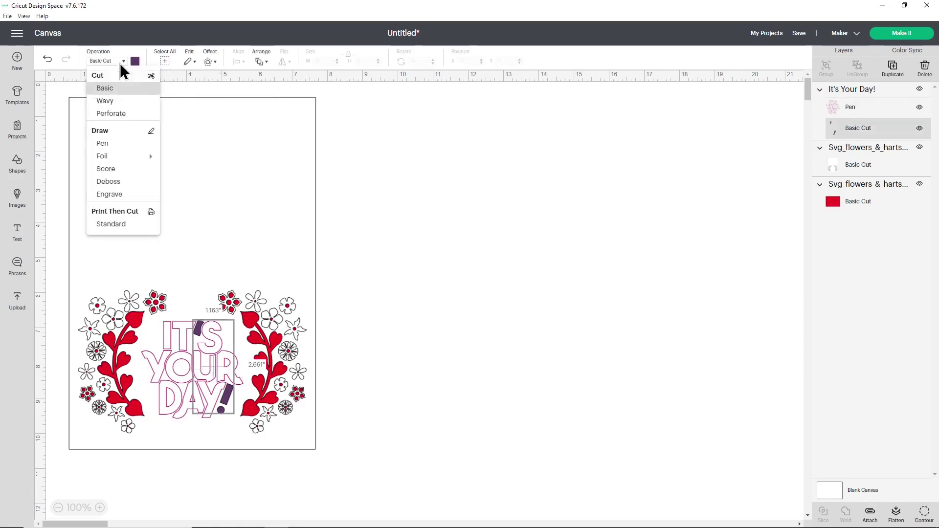
{"action": "left_click", "coordinate": [116, 143]}
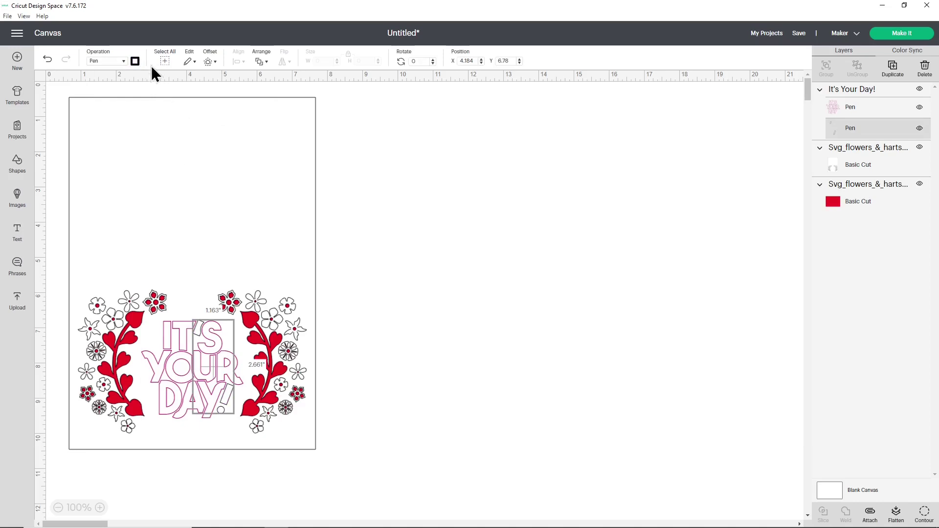
{"action": "left_click", "coordinate": [459, 247]}
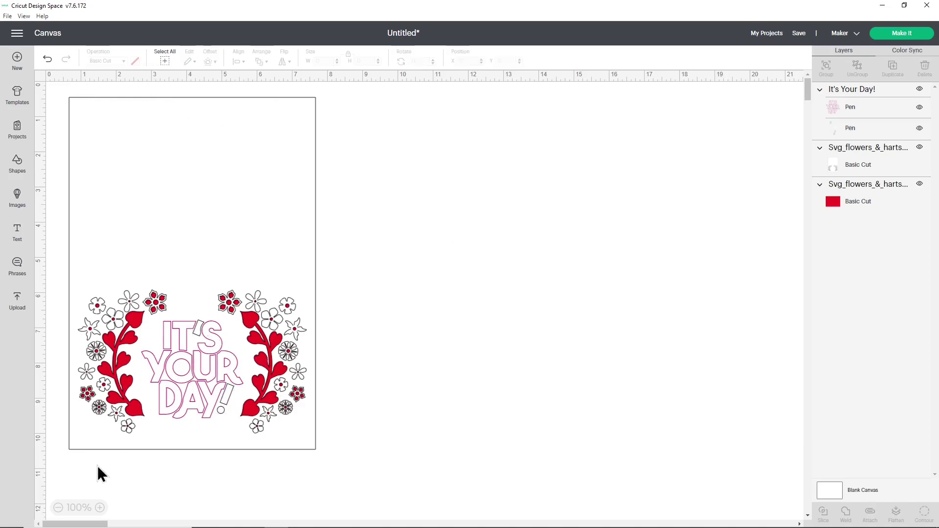
- Attach the "It's Your Day!" pen design to the white card layer, leaving out the red layer
{"action": "left_click", "coordinate": [100, 508]}
{"action": "left_click", "coordinate": [100, 508]}
{"action": "left_click_drag", "start_coordinate": [286, 408], "coordinate": [509, 346]}
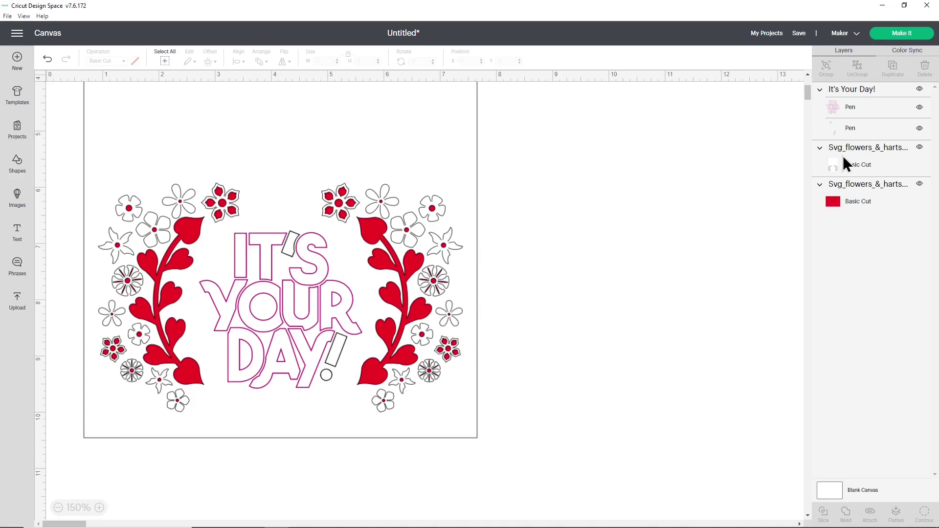
{"action": "left_click", "coordinate": [864, 166]}
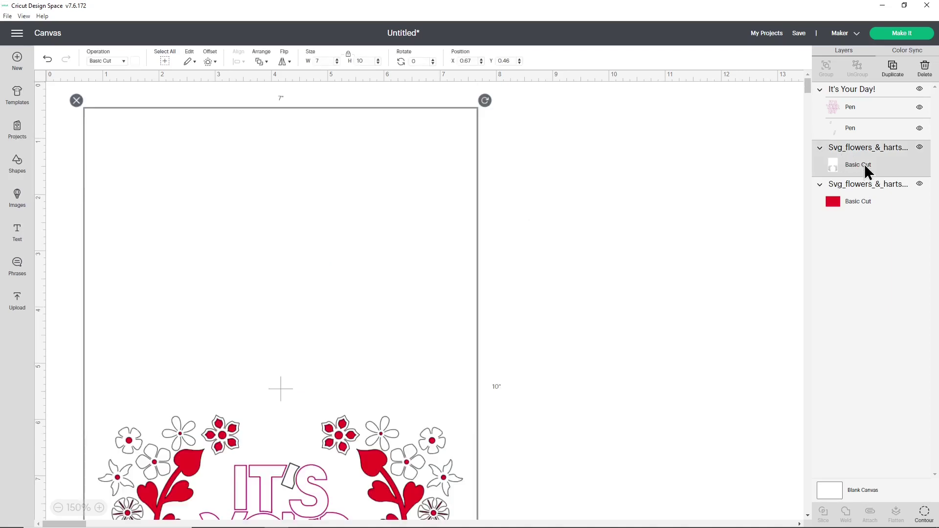
{"action": "left_click", "coordinate": [860, 90], "text": "shift"}
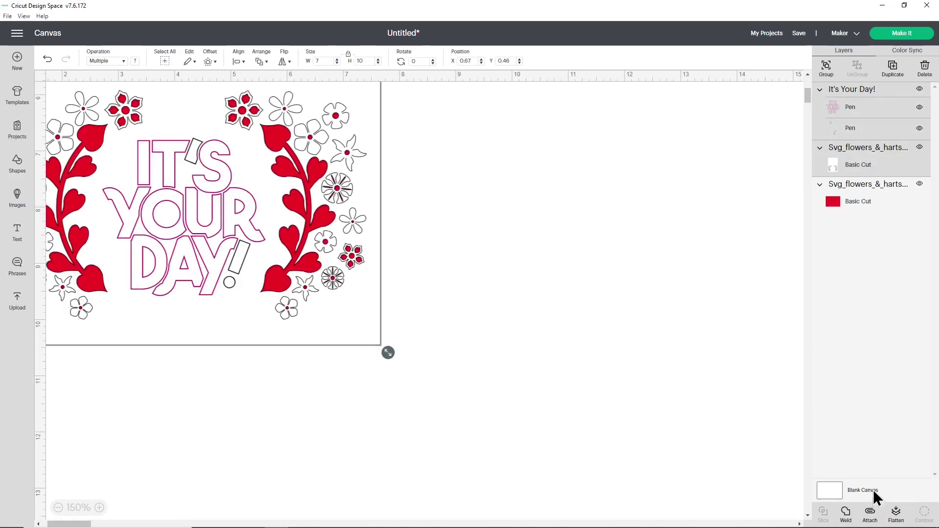
{"action": "left_click", "coordinate": [870, 513]}
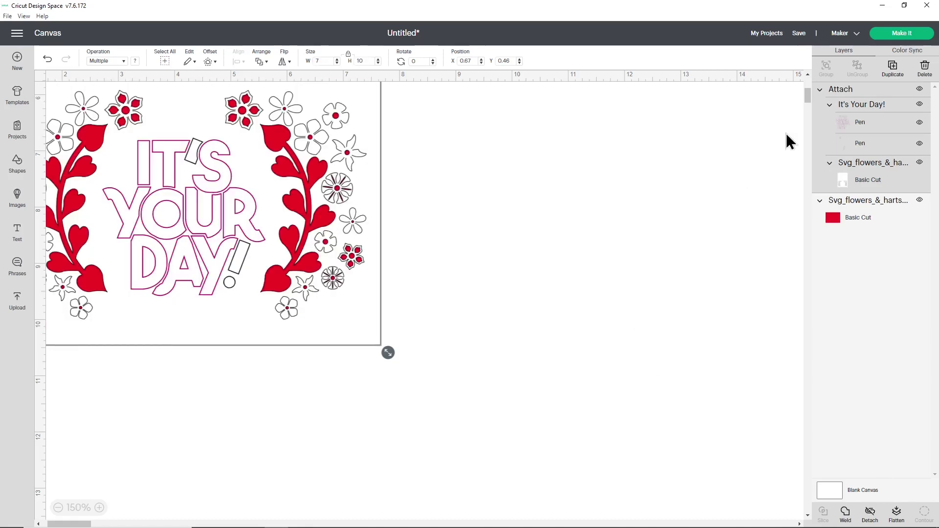
- Preview the attached sentiment and card on the mats, and return to the canvas to view the whole card
{"action": "left_click", "coordinate": [902, 33]}
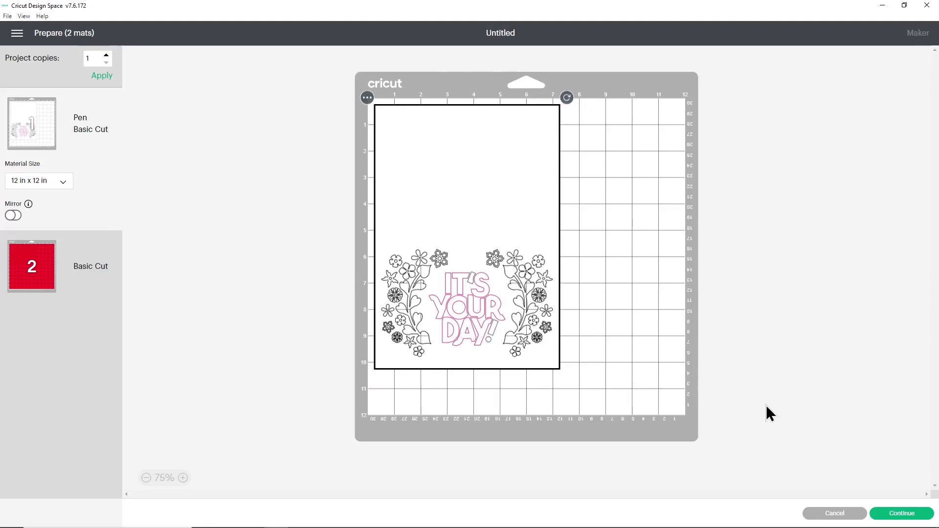
{"action": "left_click", "coordinate": [816, 515]}
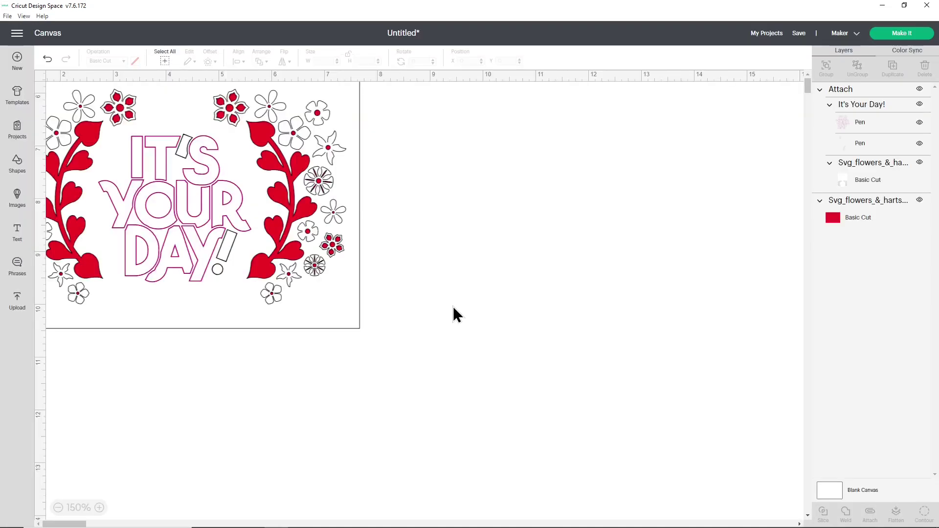
{"action": "left_click", "coordinate": [58, 508]}
{"action": "left_click", "coordinate": [58, 508]}
{"action": "left_click", "coordinate": [57, 508]}
{"action": "scroll", "coordinate": [258, 293], "scroll_direction": "up", "scroll_amount": 2}
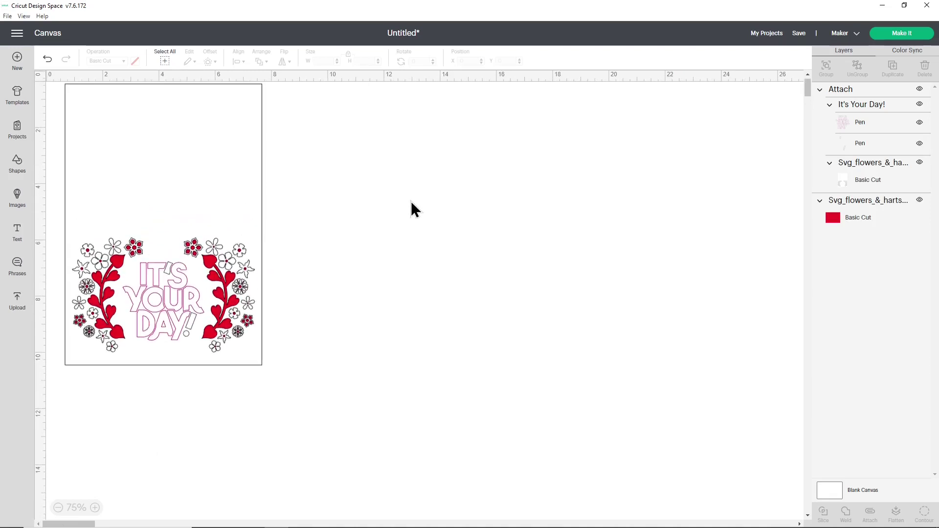
{"action": "scroll", "coordinate": [411, 203], "scroll_direction": "up", "scroll_amount": 1}
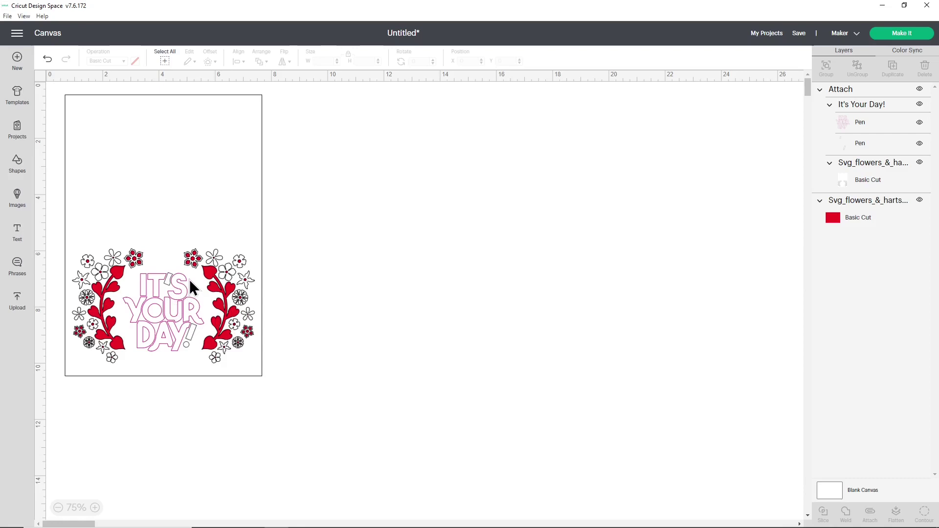
- Undo back to the card without a sentiment, and add the two-line text "Happy Birthday" to the canvas
{"action": "key", "text": "ctrl+z"}
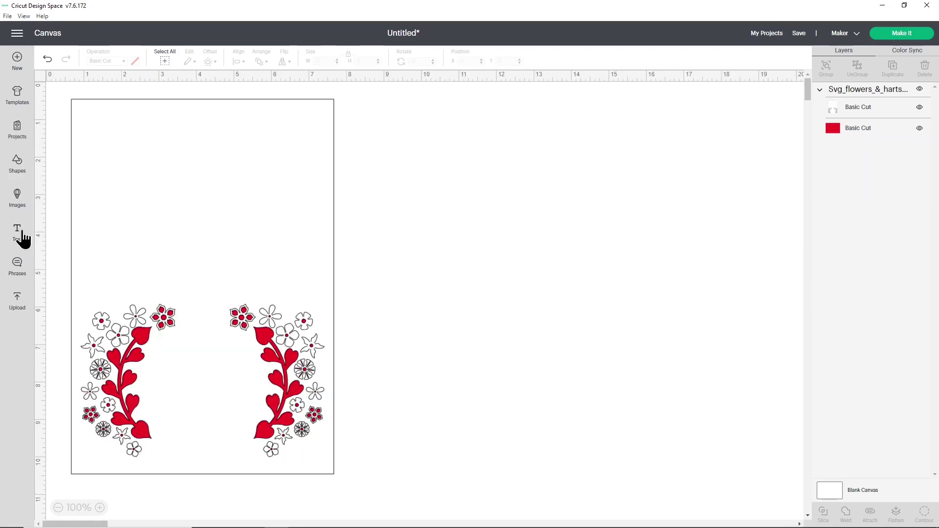
{"action": "left_click", "coordinate": [17, 233]}
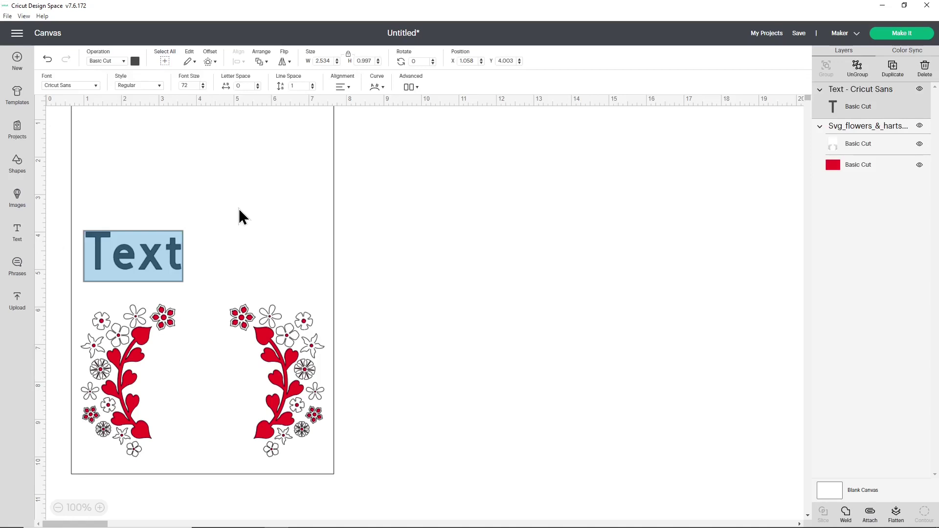
{"action": "type", "text": "Happy"}
{"action": "key", "text": "Return"}
{"action": "type", "text": "Birthday"}
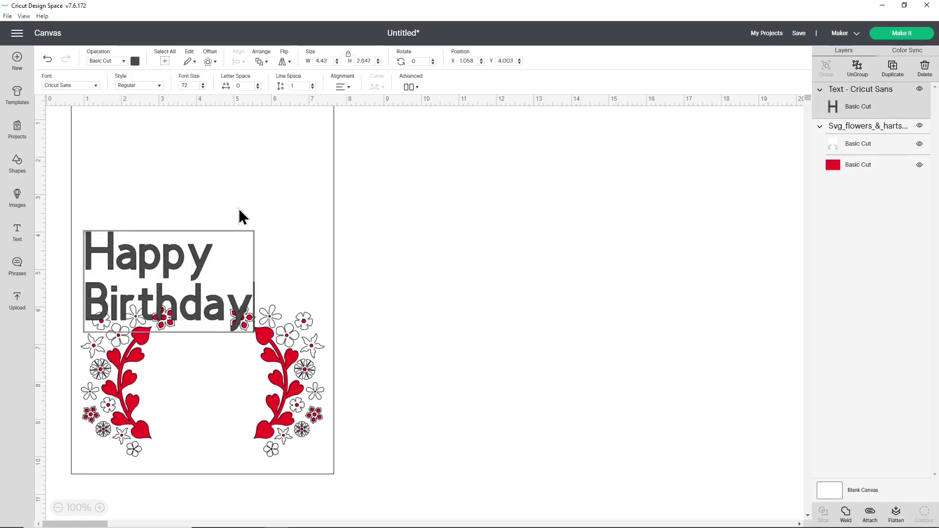
- Centre-align the two text lines and scale the text to about 3.08 in wide between the floral branches
{"action": "key", "text": "ctrl+a"}
{"action": "left_click", "coordinate": [344, 91]}
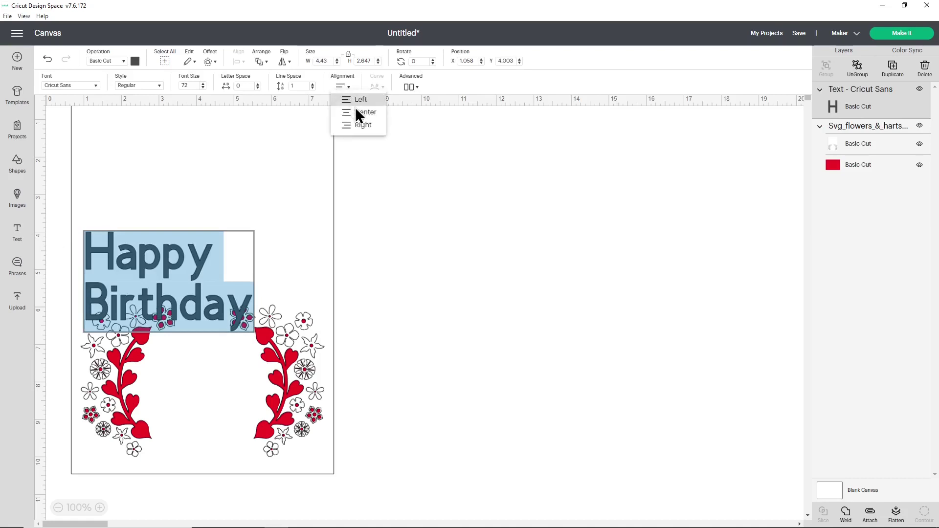
{"action": "left_click", "coordinate": [355, 108]}
{"action": "left_click_drag", "start_coordinate": [215, 317], "coordinate": [272, 412]}
{"action": "left_click_drag", "start_coordinate": [308, 442], "coordinate": [260, 407]}
{"action": "left_click_drag", "start_coordinate": [215, 376], "coordinate": [215, 390]}
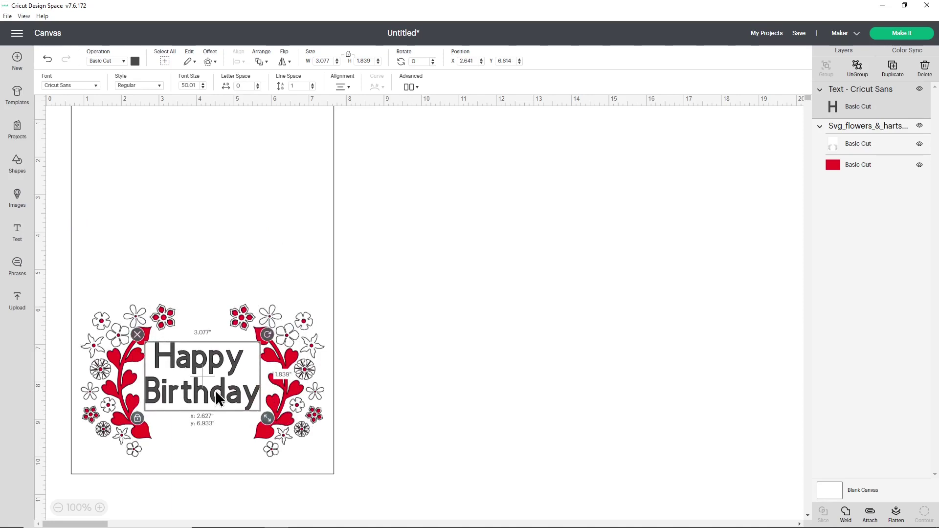
- Change the text's font to Agent Q and scale it to about 3.05 in wide to fit between the branches
{"action": "left_click", "coordinate": [95, 86]}
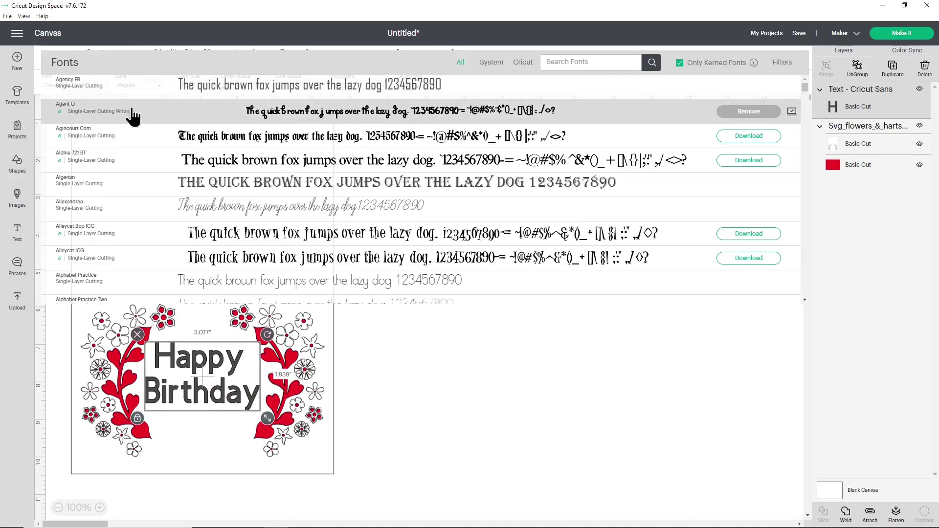
{"action": "left_click", "coordinate": [188, 116]}
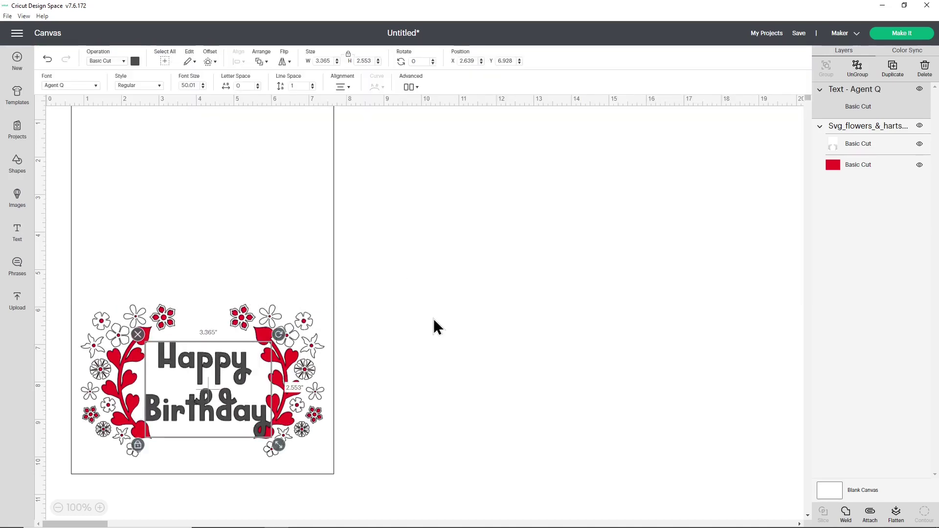
{"action": "left_click_drag", "start_coordinate": [277, 441], "coordinate": [264, 428]}
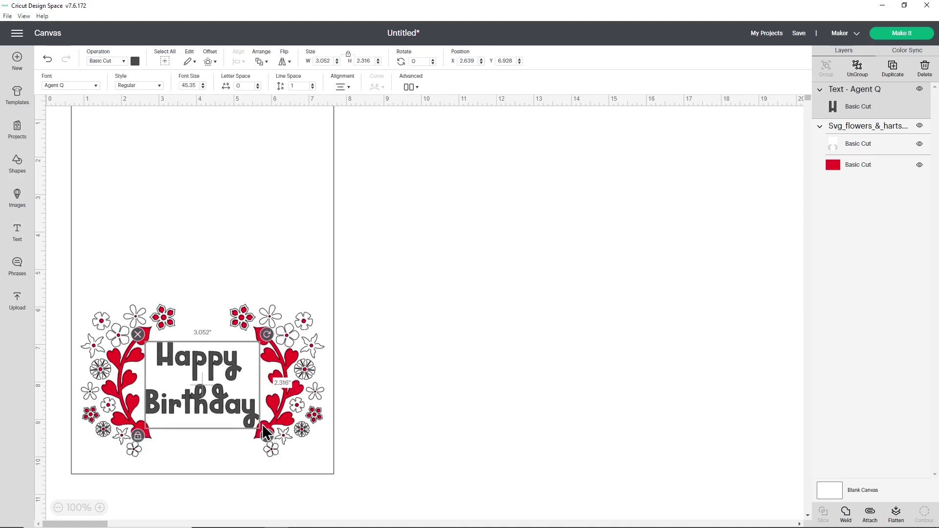
- Try the Pen operation on the Agent Q text, and undo the operation change
{"action": "left_click", "coordinate": [119, 62]}
{"action": "left_click", "coordinate": [118, 142]}
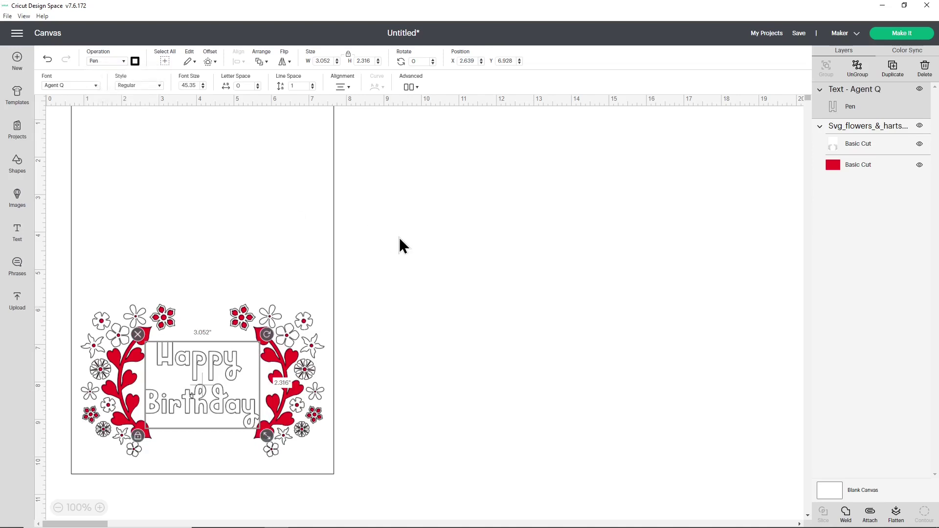
{"action": "left_click", "coordinate": [403, 244]}
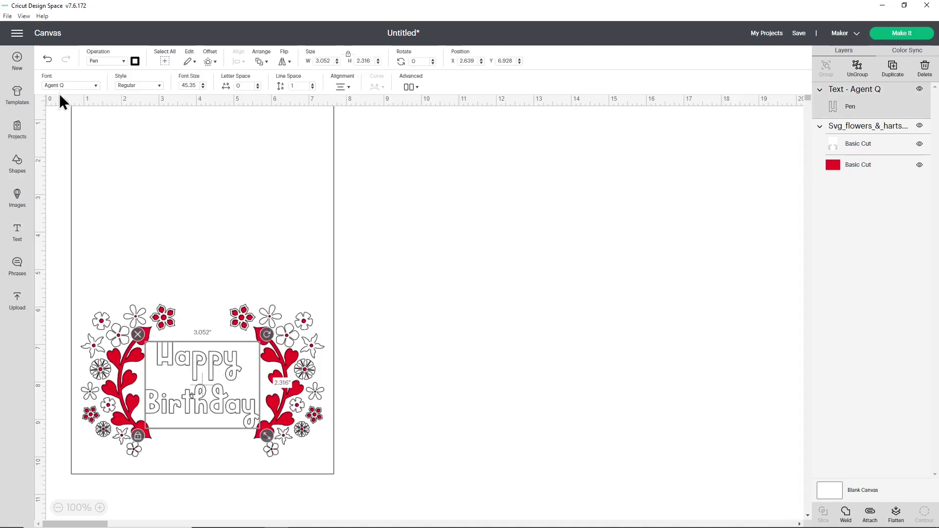
{"action": "left_click", "coordinate": [48, 60]}
- Filter the fonts to Writing and apply Alyssa Stencil Script to the "Happy Birthday" text
{"action": "double_click", "coordinate": [195, 362]}
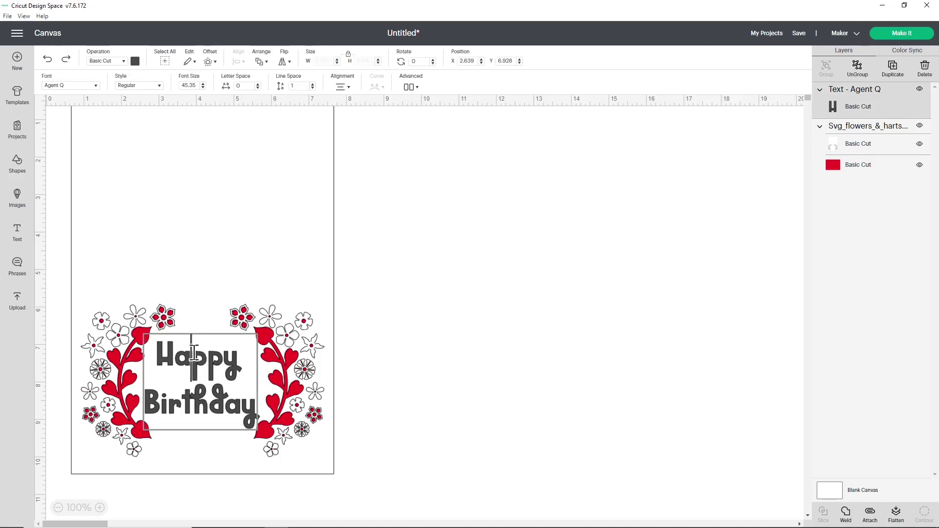
{"action": "left_click", "coordinate": [76, 88]}
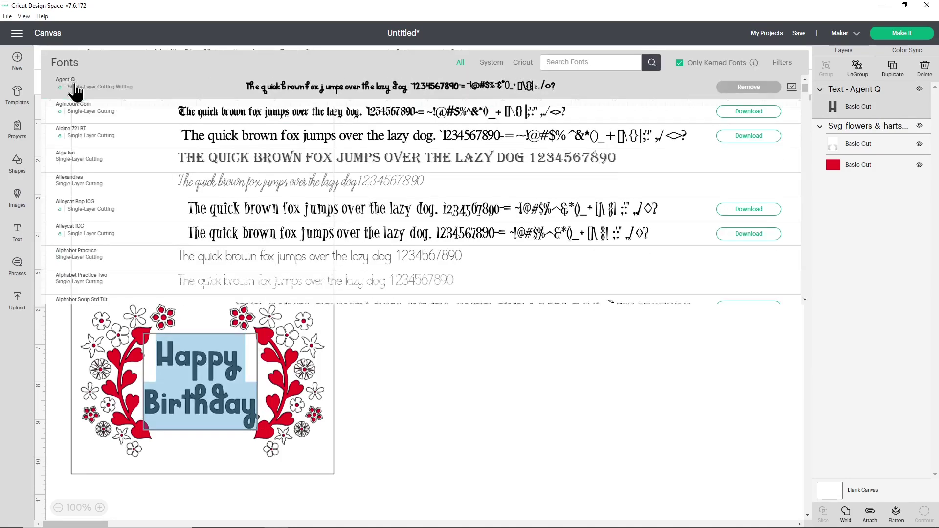
{"action": "left_click", "coordinate": [785, 64]}
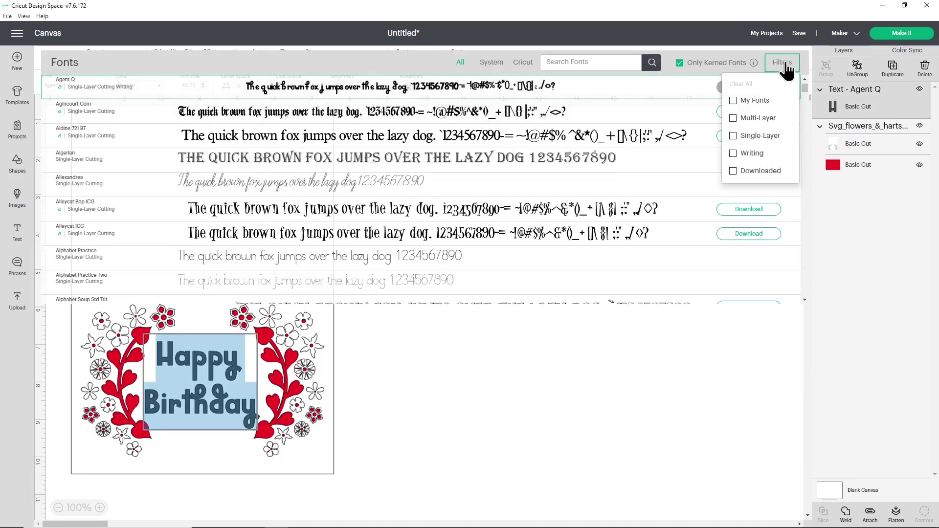
{"action": "left_click", "coordinate": [745, 154]}
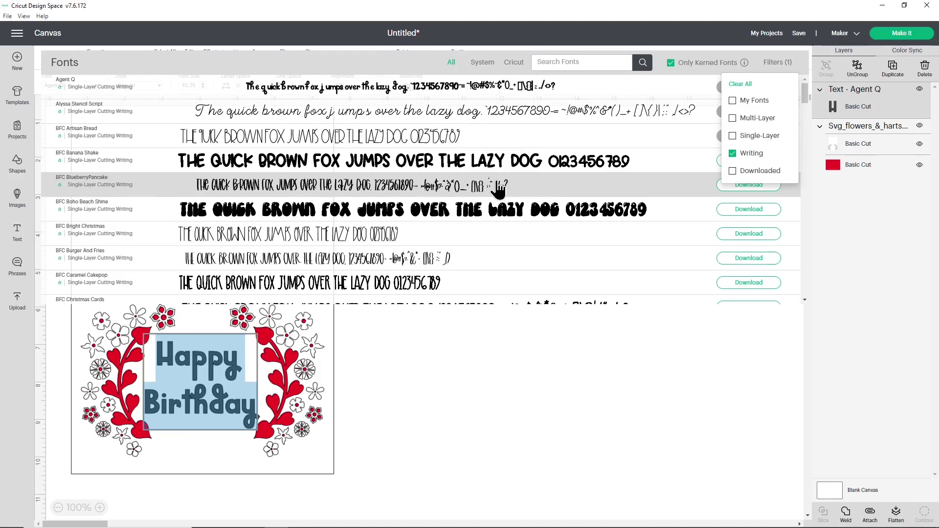
{"action": "left_click", "coordinate": [449, 111]}
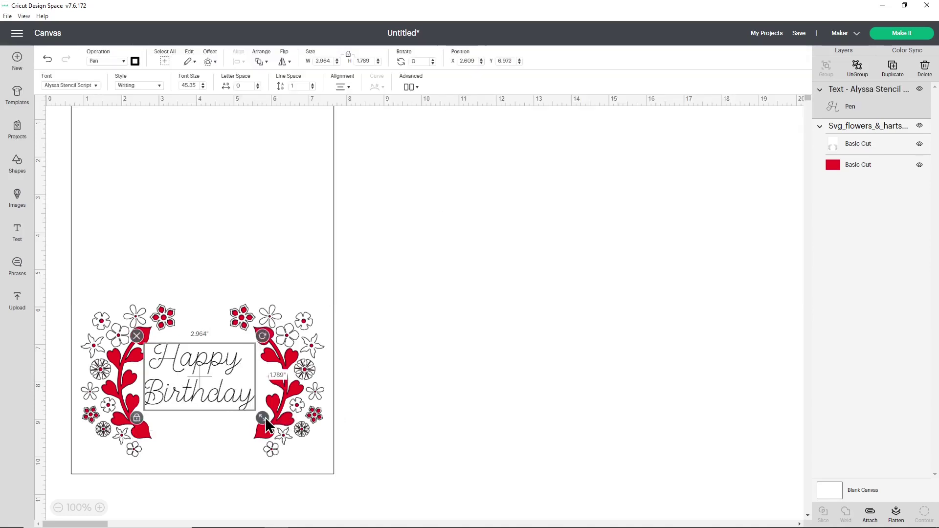
{"action": "left_click", "coordinate": [489, 384]}
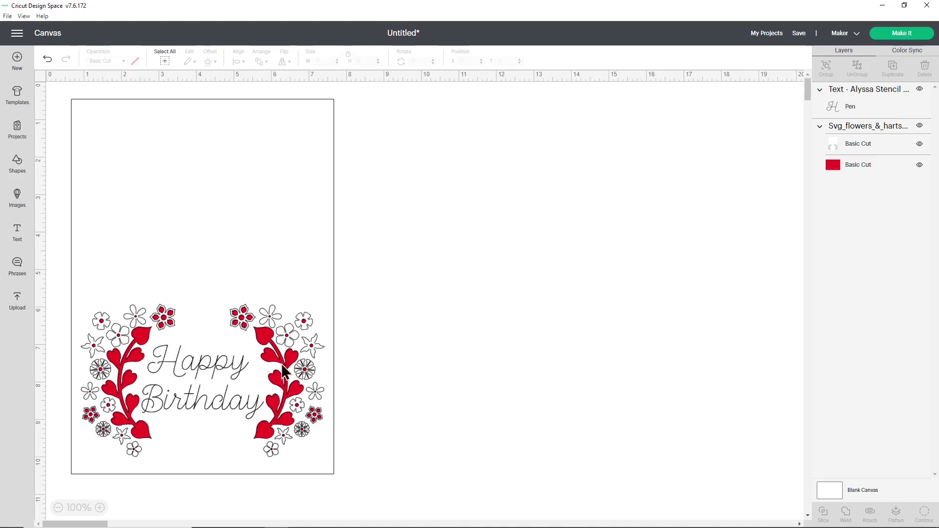
- Scale the "Happy Birthday" text to about 3.02 in wide and centre it horizontally on the card
{"action": "left_click", "coordinate": [220, 399]}
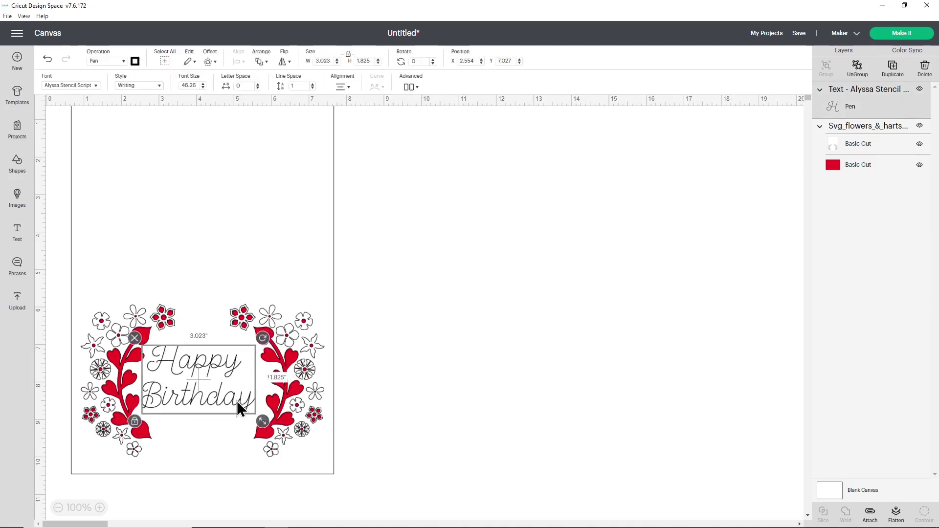
{"action": "left_click_drag", "start_coordinate": [337, 475], "coordinate": [51, 112]}
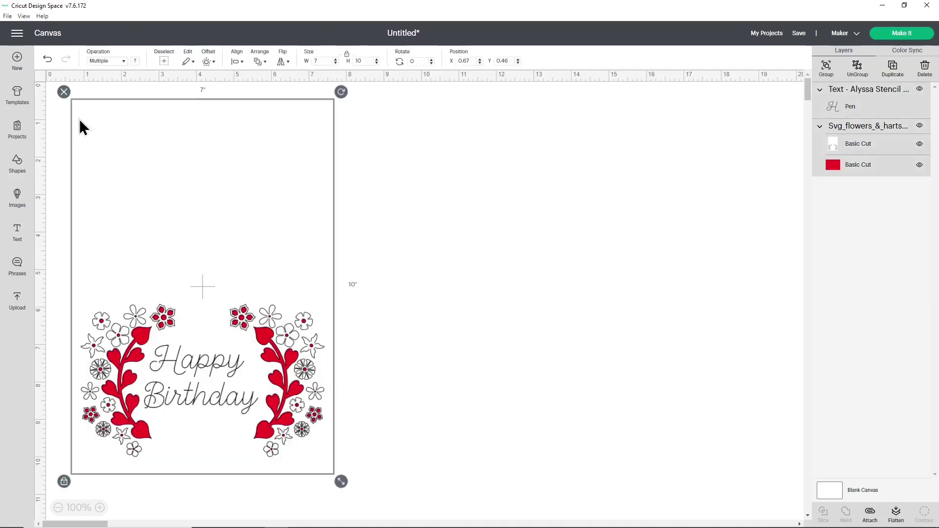
{"action": "left_click", "coordinate": [240, 62]}
{"action": "left_click", "coordinate": [282, 100]}
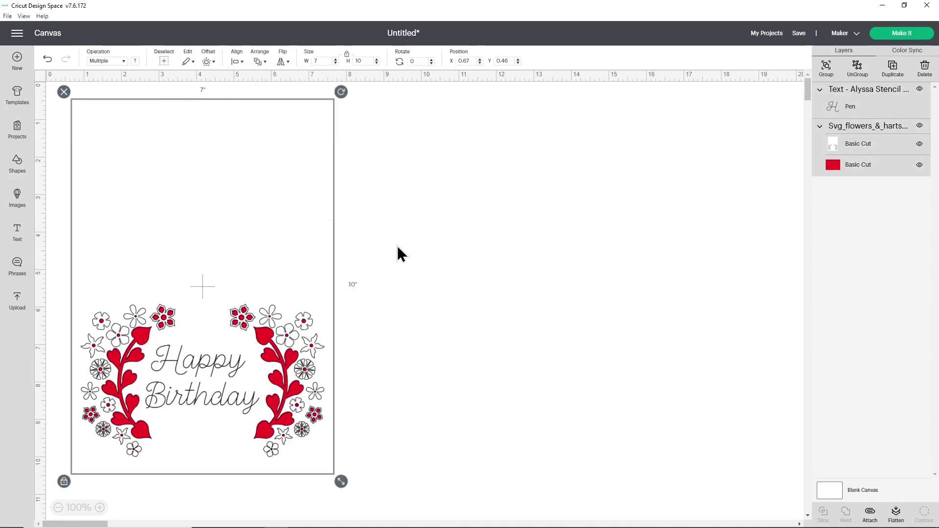
{"action": "left_click", "coordinate": [399, 308]}
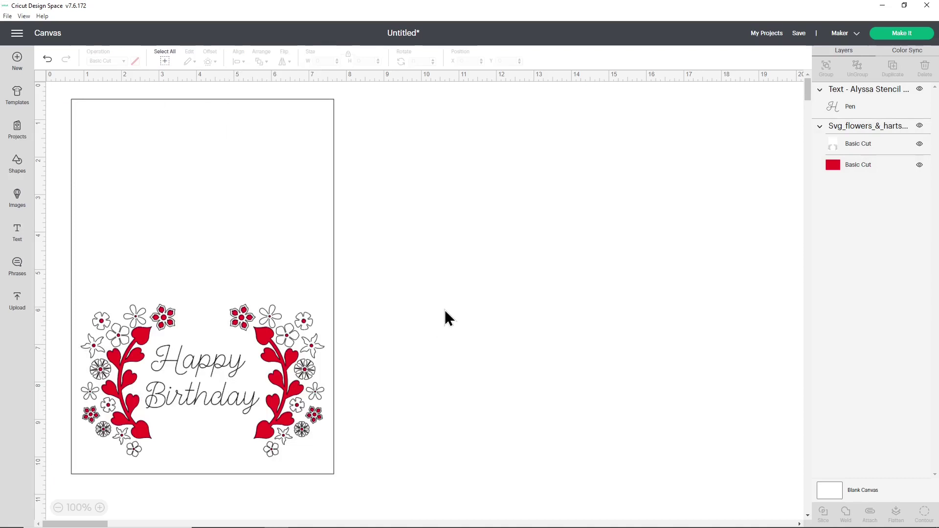
- Attach the "Happy Birthday" text to the ungrouped white card layer, leaving out the red layer, and preview the result on the mats
{"action": "left_click", "coordinate": [858, 129]}
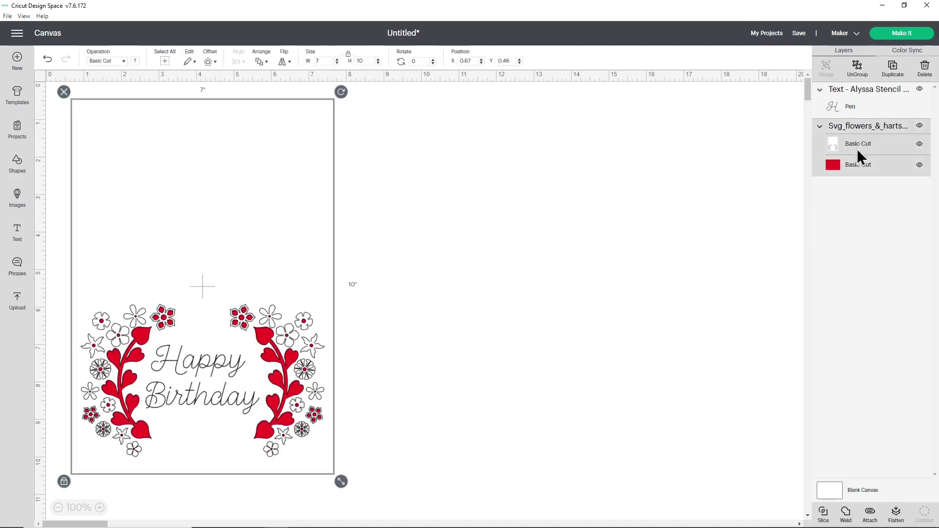
{"action": "left_click", "coordinate": [857, 70]}
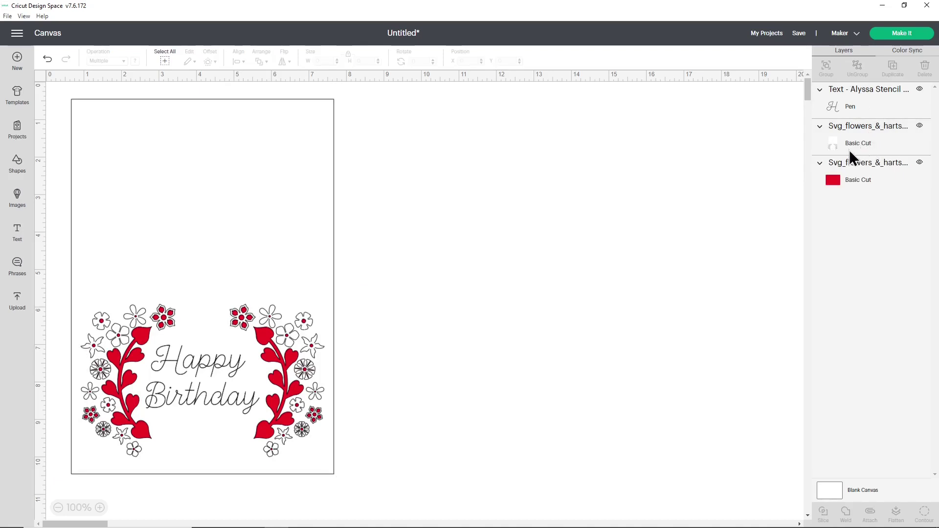
{"action": "left_click", "coordinate": [854, 109]}
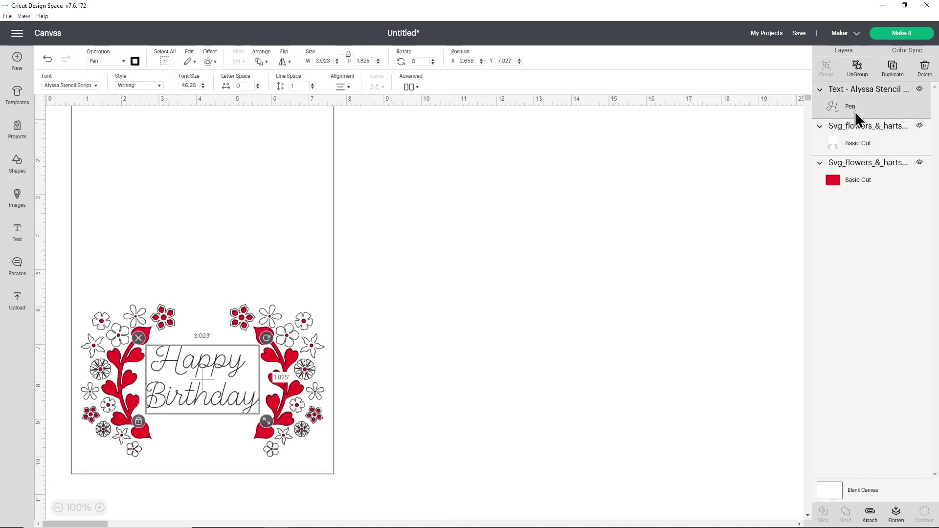
{"action": "left_click", "coordinate": [858, 140], "text": "shift"}
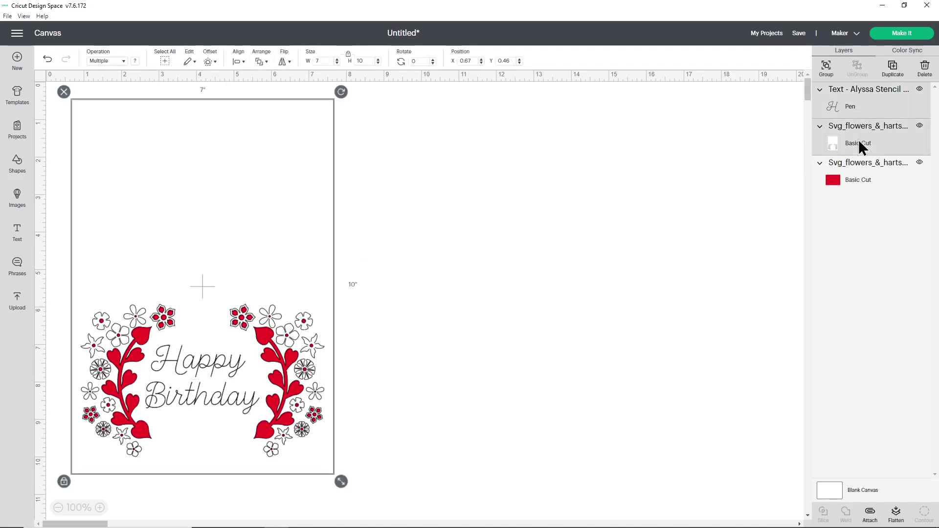
{"action": "left_click", "coordinate": [870, 513]}
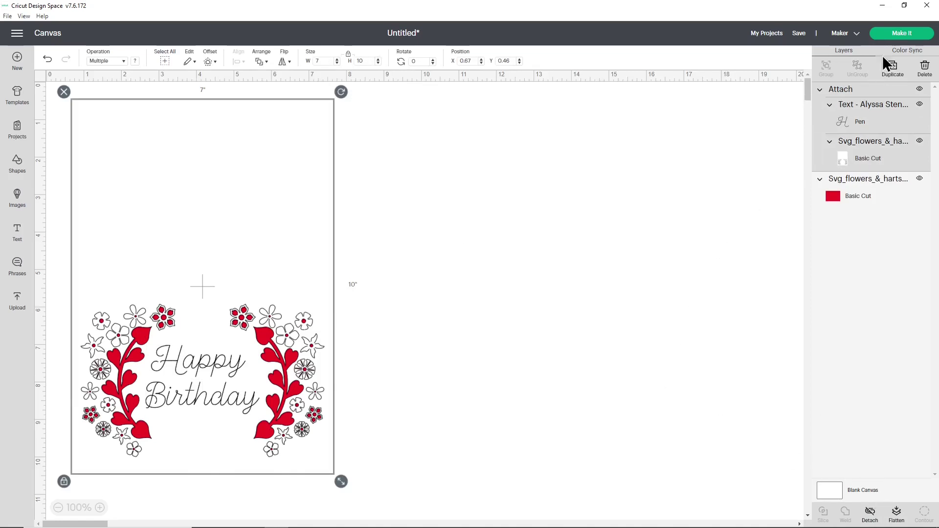
{"action": "left_click", "coordinate": [899, 33]}
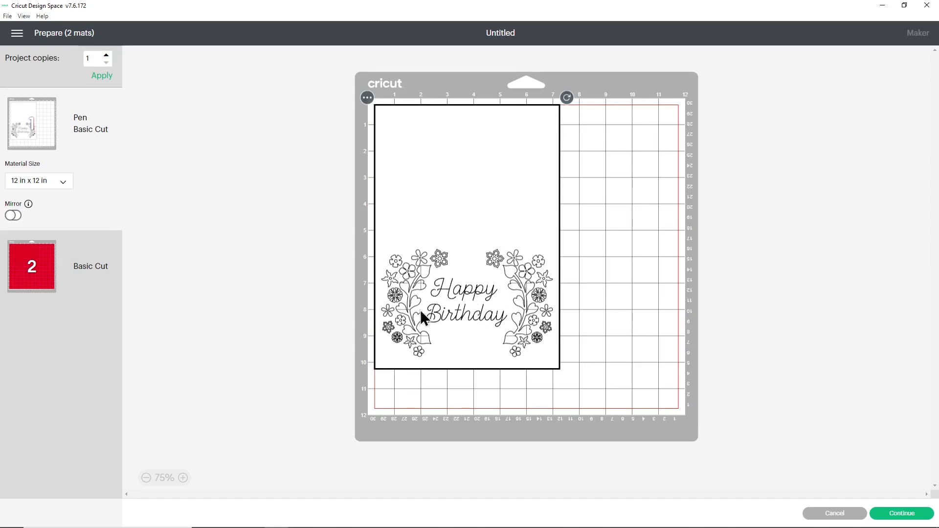
{"action": "left_click", "coordinate": [820, 514]}
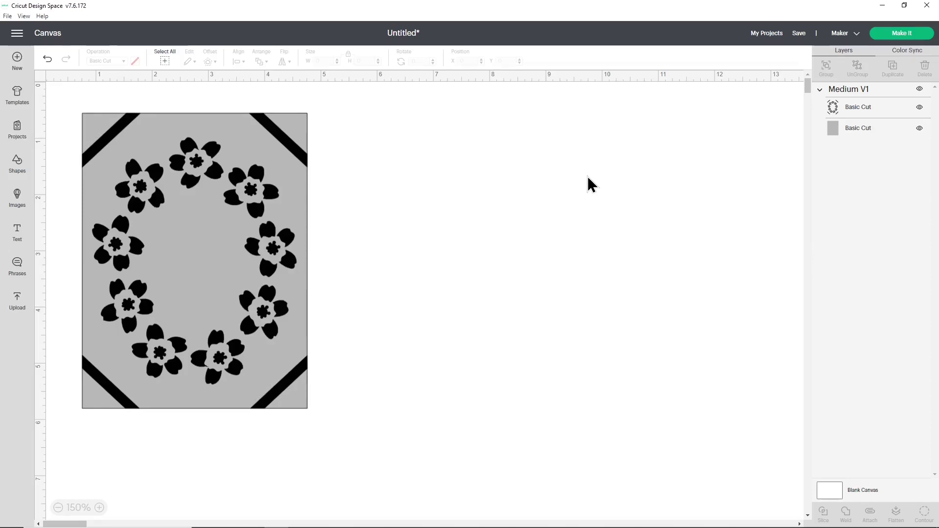
- Delete the grey background layer of the Medium V1 card design and shift the remaining black layer to about X 1.29 in
{"action": "left_click", "coordinate": [280, 201]}
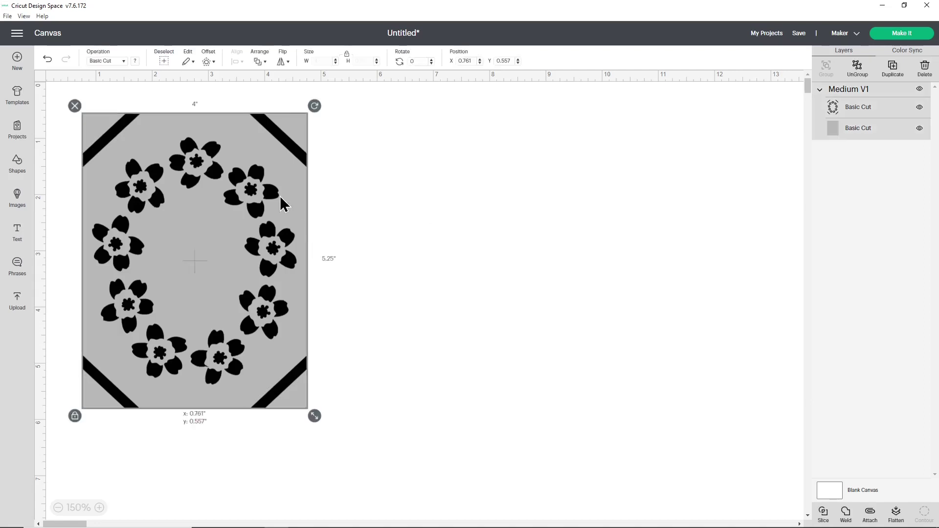
{"action": "left_click", "coordinate": [835, 131]}
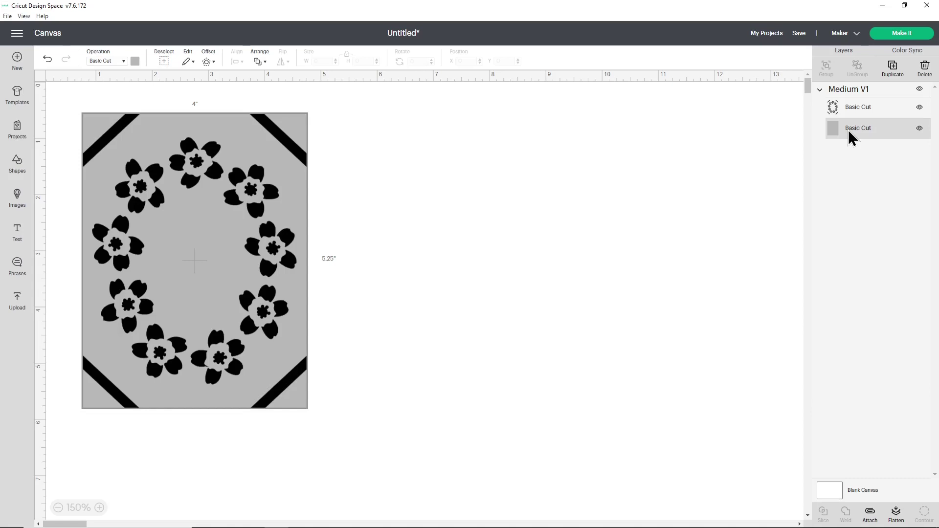
{"action": "key", "text": "Delete"}
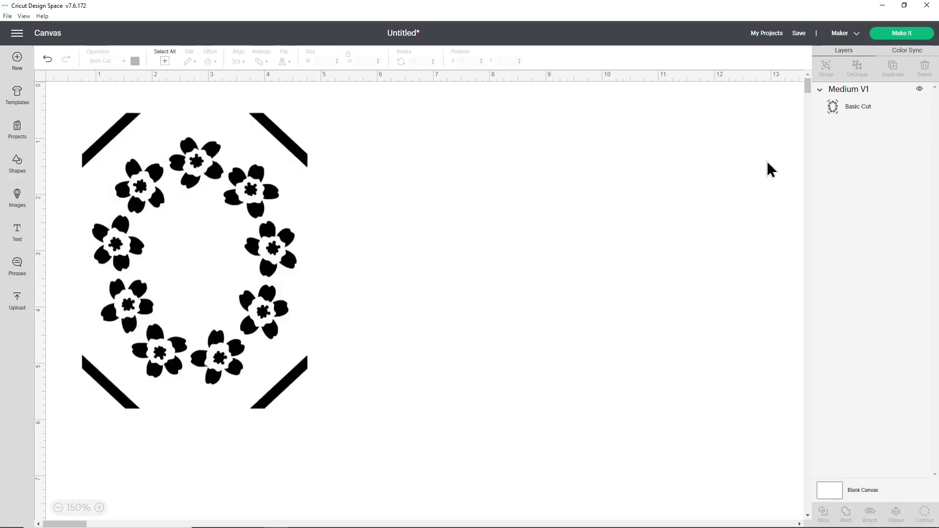
{"action": "left_click", "coordinate": [823, 97]}
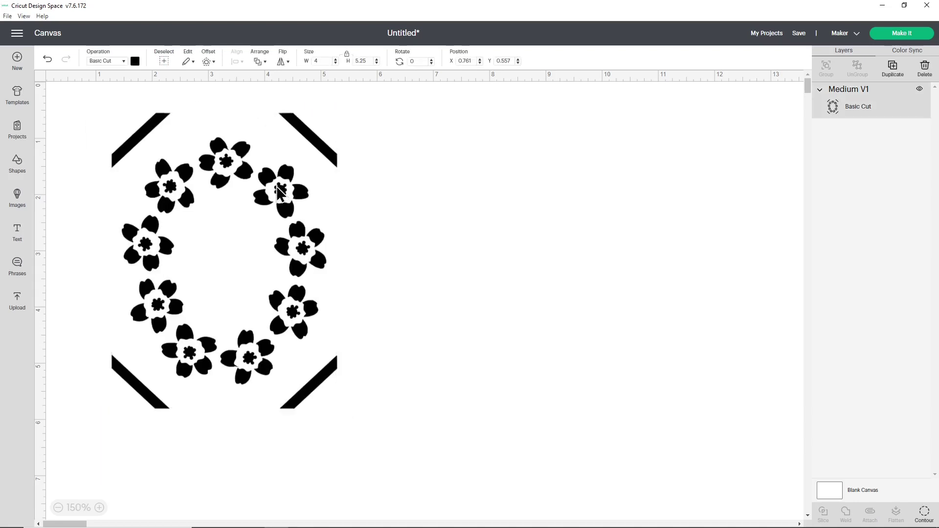
- Switch the machine to Joy, and preview the Medium V1 design with the On Card Mat load type before returning to the canvas
{"action": "left_click", "coordinate": [840, 34]}
{"action": "left_click", "coordinate": [810, 118]}
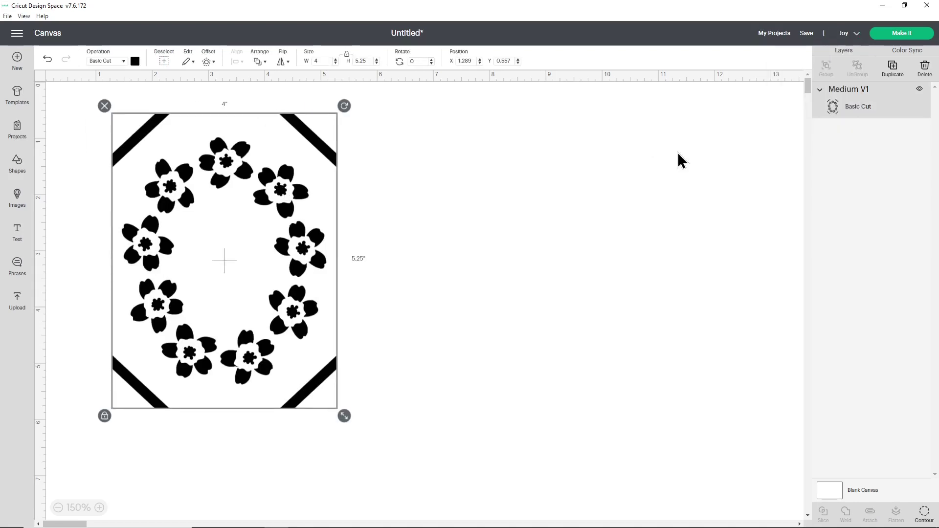
{"action": "left_click", "coordinate": [886, 36]}
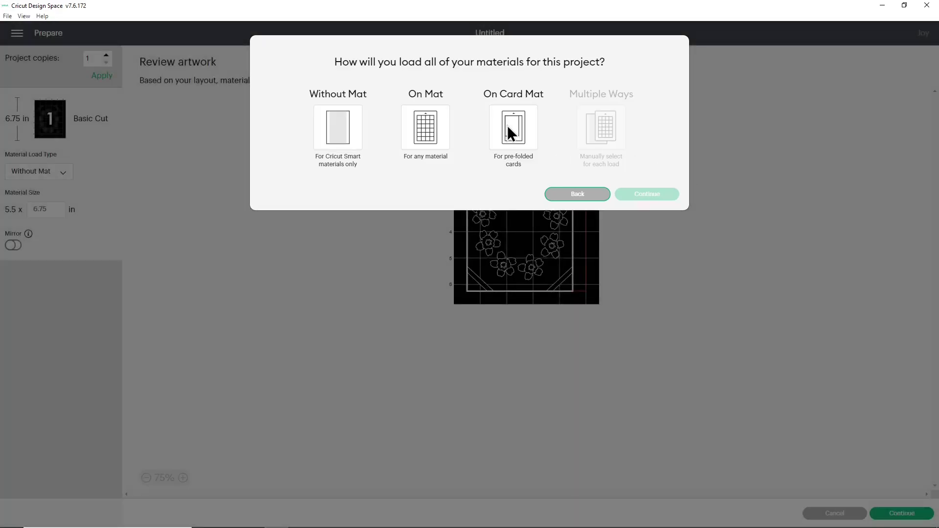
{"action": "left_click", "coordinate": [508, 126]}
{"action": "left_click", "coordinate": [645, 196]}
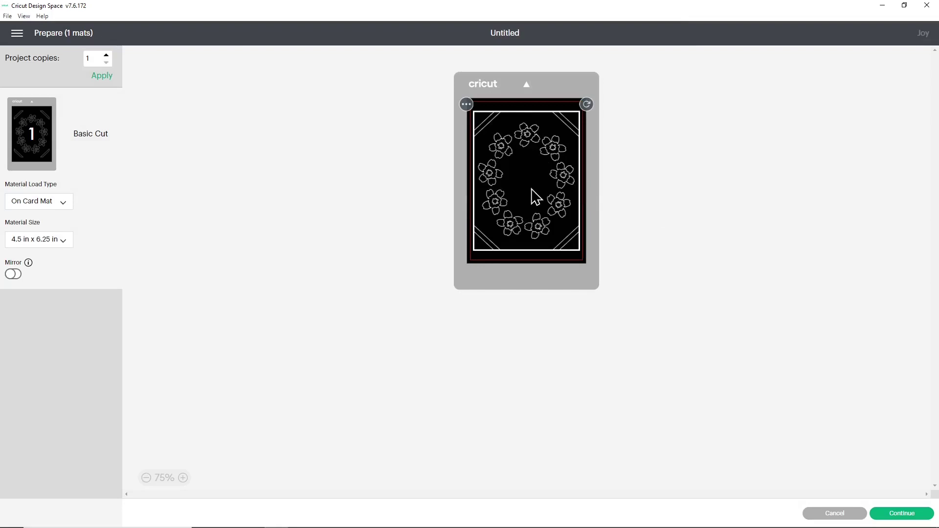
{"action": "left_click", "coordinate": [816, 513]}
{"action": "left_click", "coordinate": [274, 226]}
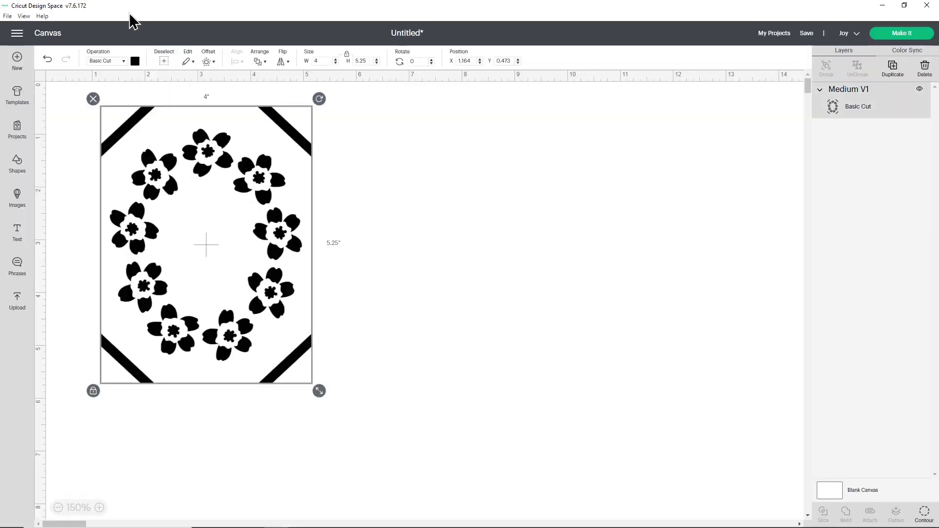
- Change the material colour of the Medium V1 layer from black to pink
{"action": "left_click", "coordinate": [136, 61]}
{"action": "left_click", "coordinate": [145, 119]}
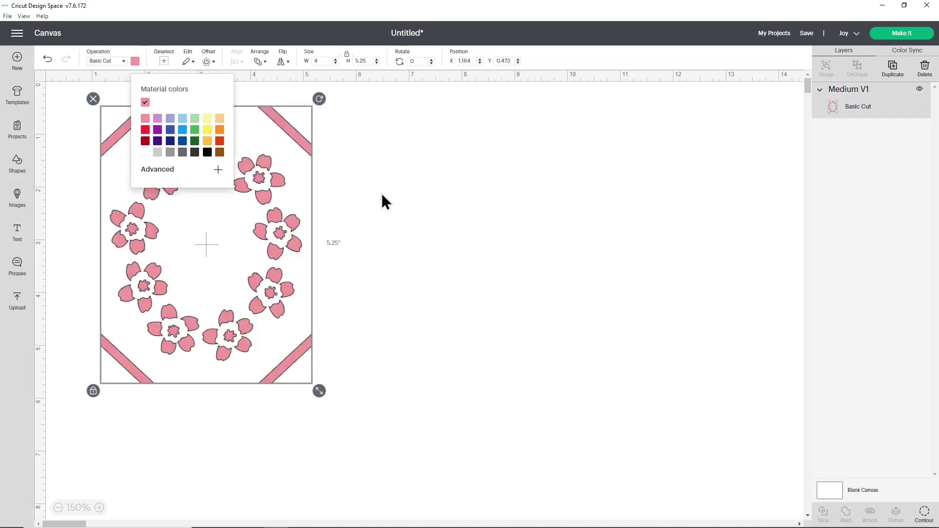
{"action": "left_click", "coordinate": [401, 201]}
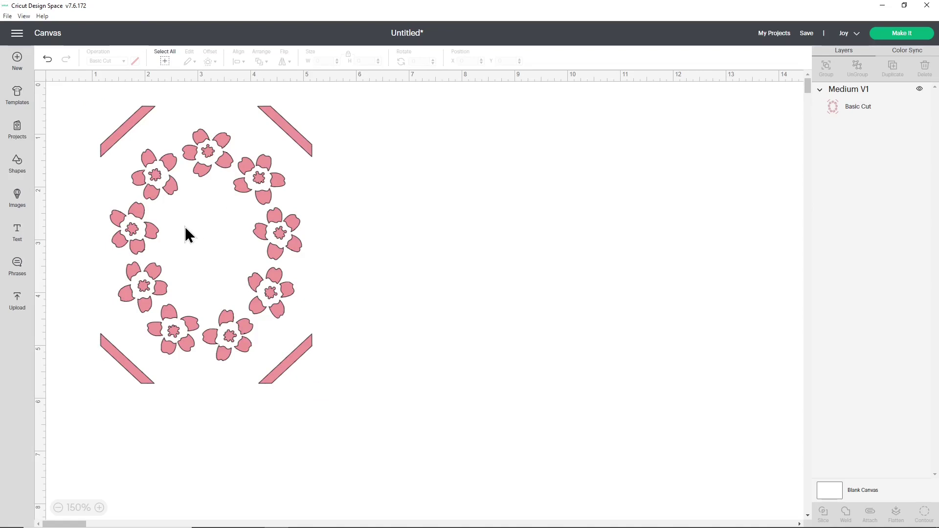
- Add the text "With", scale it to about 1.45 in wide, and place it inside the upper part of the flower wreath
{"action": "left_click", "coordinate": [19, 234]}
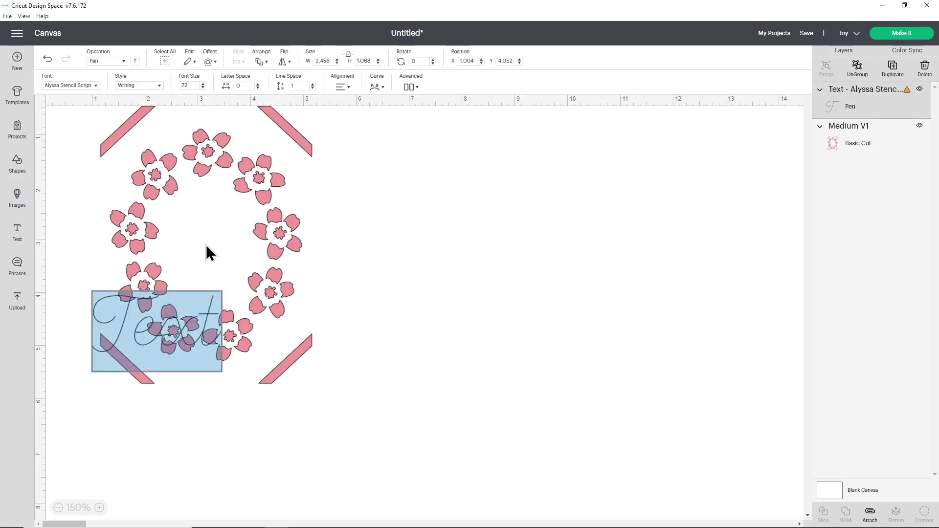
{"action": "type", "text": "With"}
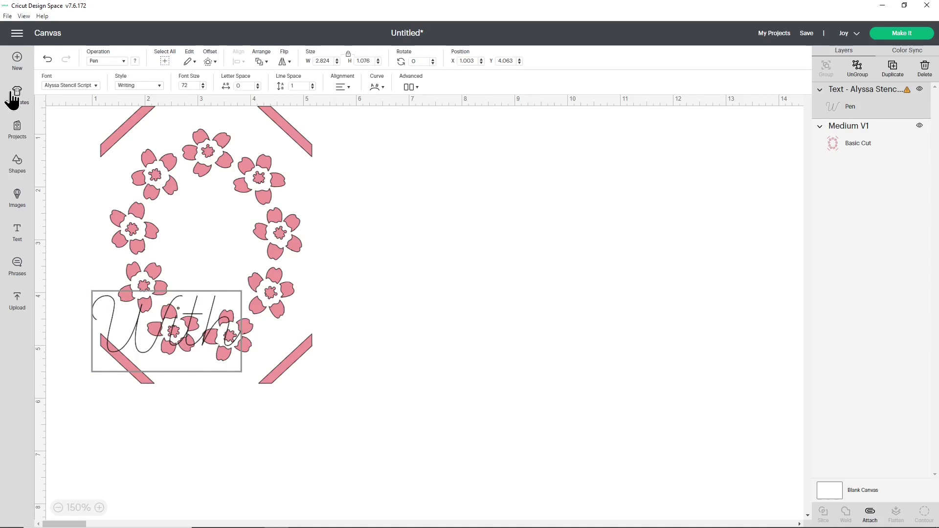
{"action": "left_click", "coordinate": [367, 337]}
{"action": "left_click", "coordinate": [229, 325]}
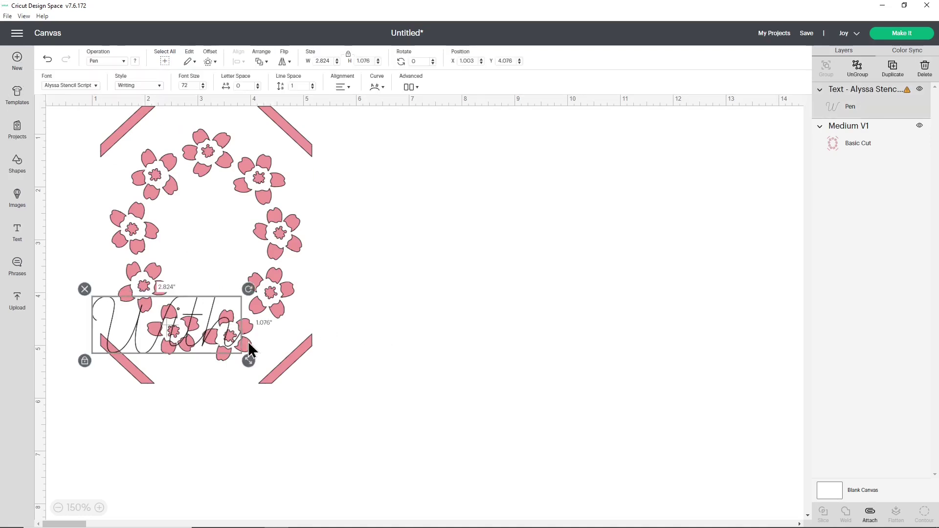
{"action": "left_click_drag", "start_coordinate": [247, 359], "coordinate": [230, 219]}
{"action": "left_click", "coordinate": [337, 246]}
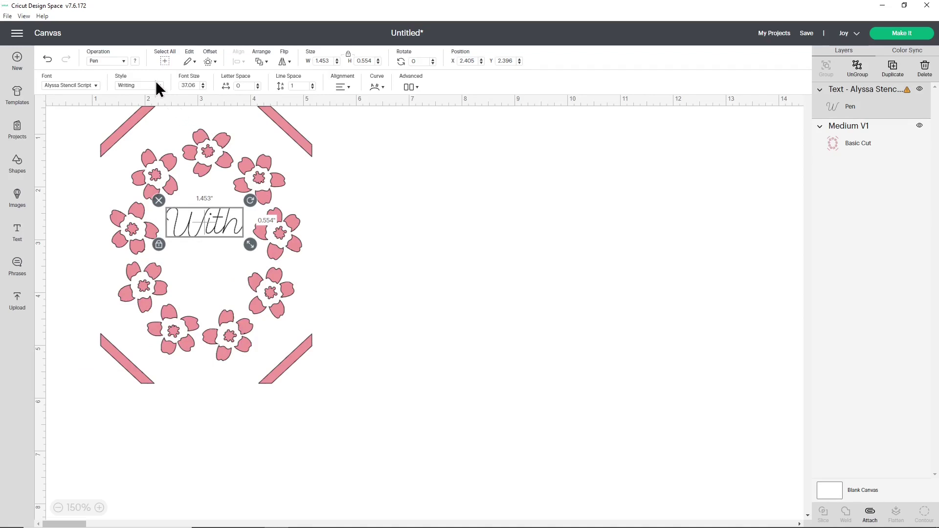
- Try an orange fine-point pen colour on the "With" text, and undo the colour change
{"action": "left_click", "coordinate": [135, 61]}
{"action": "left_click", "coordinate": [189, 95]}
{"action": "left_click", "coordinate": [189, 95]}
{"action": "scroll", "coordinate": [191, 175], "scroll_direction": "down", "scroll_amount": 4}
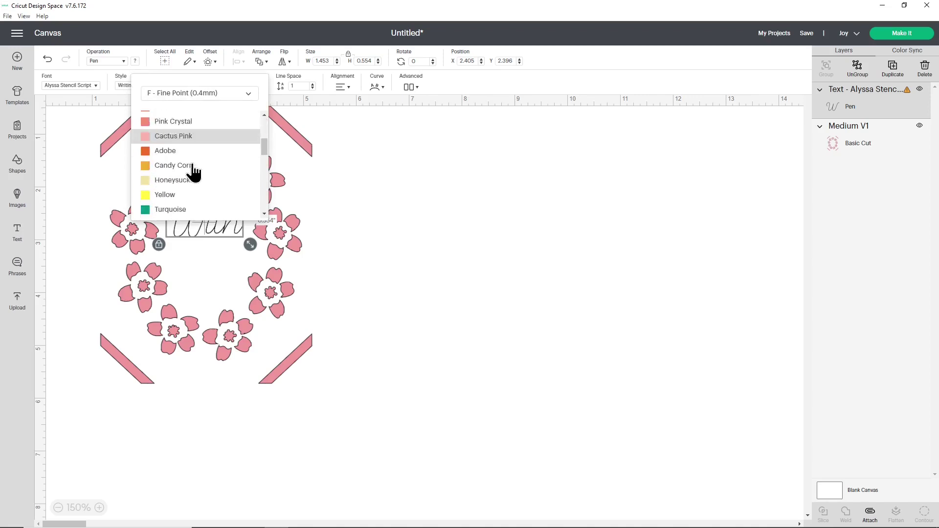
{"action": "left_click", "coordinate": [188, 133]}
{"action": "left_click", "coordinate": [380, 234]}
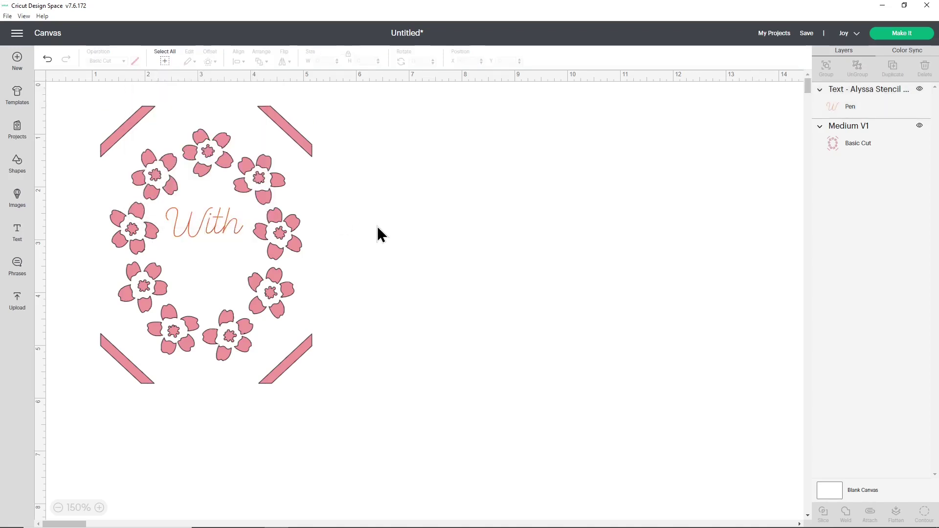
{"action": "key", "text": "ctrl+z"}
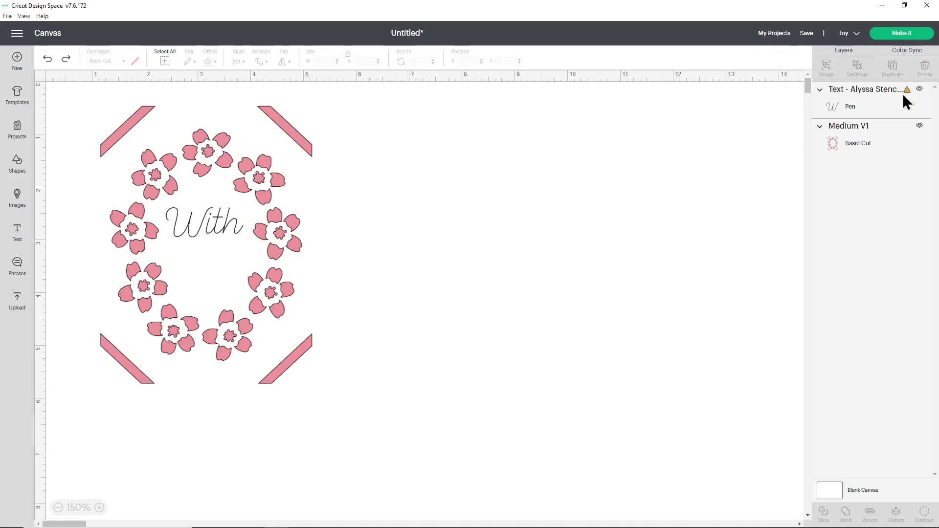
- Set the "With" text to the Brick colour of the Fine Point (0.4mm) pen
{"action": "left_click", "coordinate": [213, 219]}
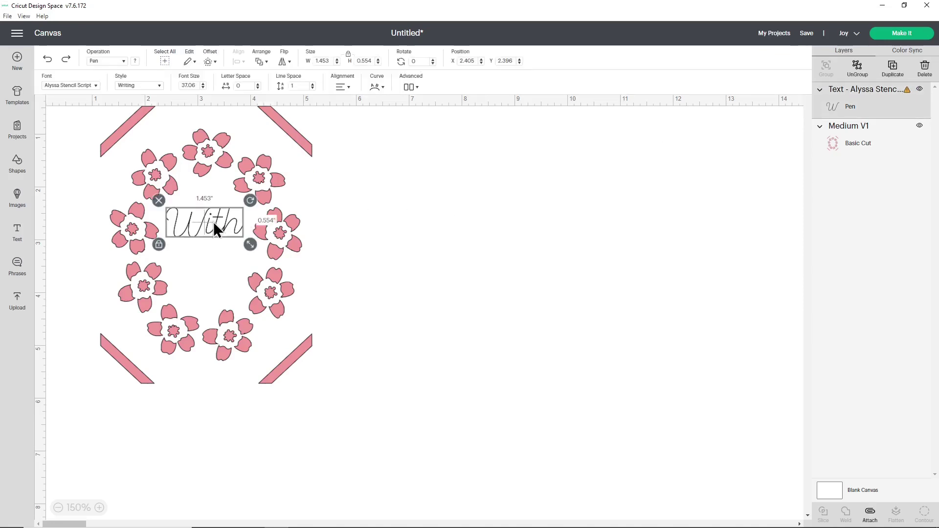
{"action": "left_click", "coordinate": [134, 62]}
{"action": "scroll", "coordinate": [180, 147], "scroll_direction": "down", "scroll_amount": 3}
{"action": "left_click", "coordinate": [180, 143]}
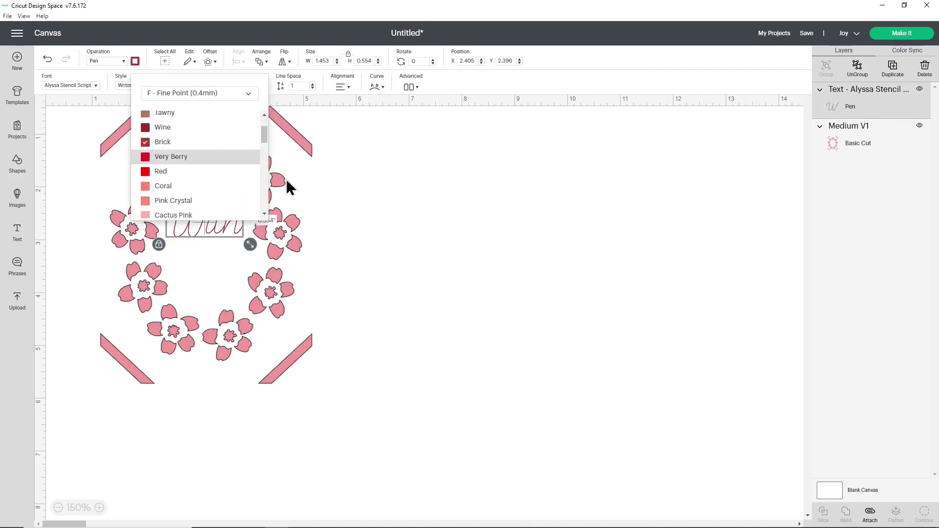
{"action": "left_click", "coordinate": [507, 249]}
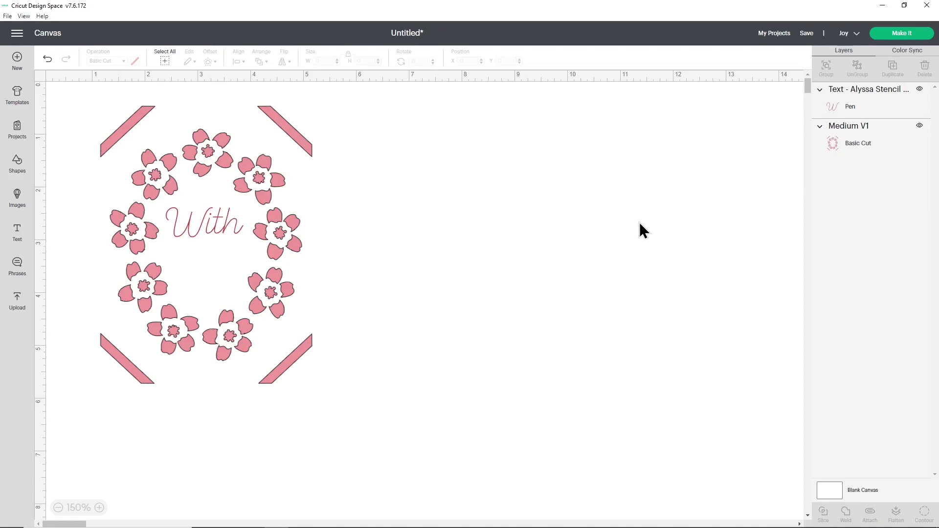
- Add a second text reading "Love" and set its font to Aphasia BT
{"action": "left_click", "coordinate": [18, 234]}
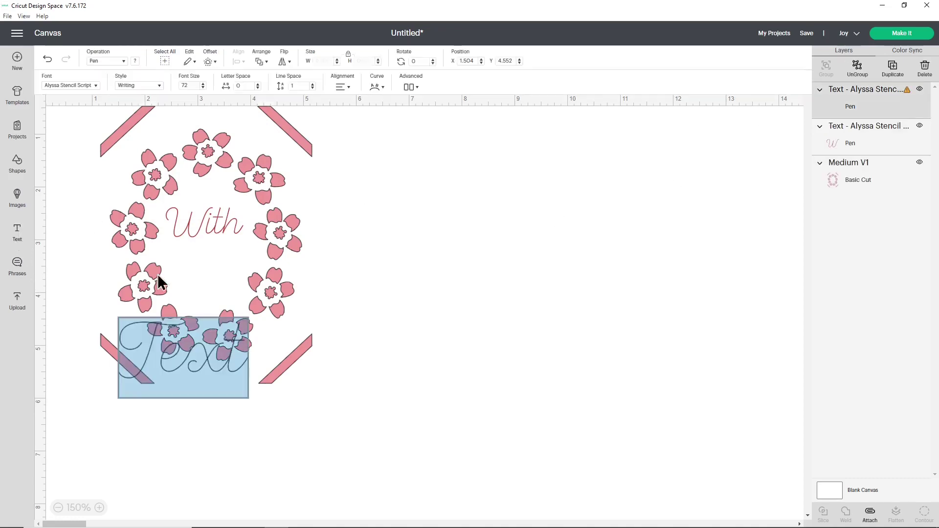
{"action": "type", "text": "Love"}
{"action": "key", "text": "ctrl+a"}
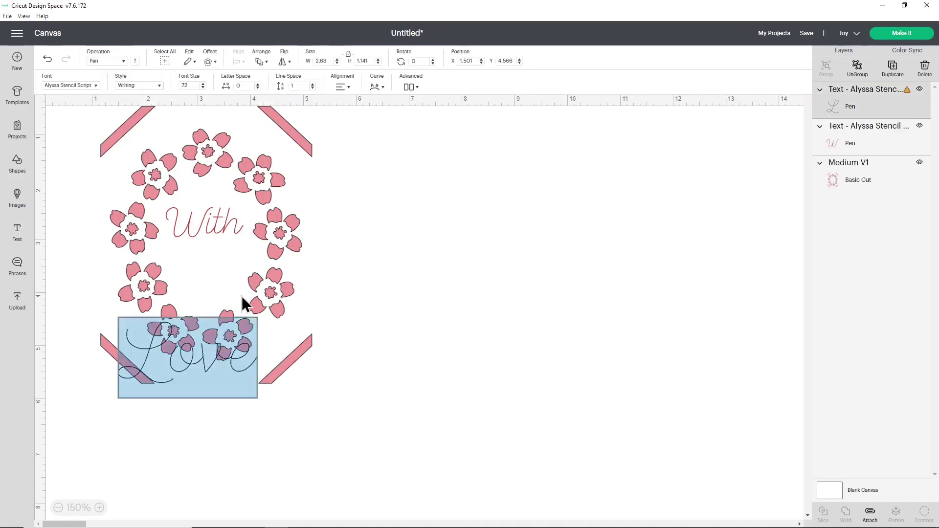
{"action": "left_click", "coordinate": [96, 85]}
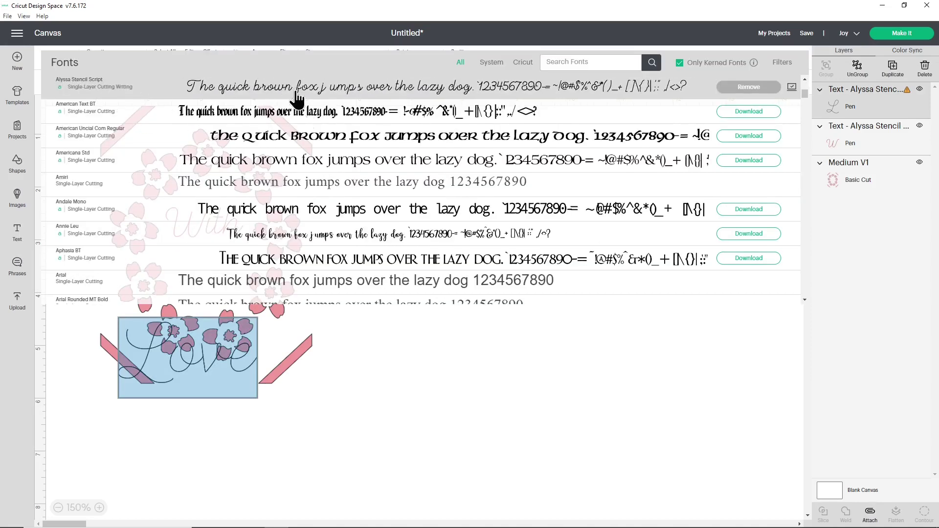
{"action": "left_click", "coordinate": [280, 264]}
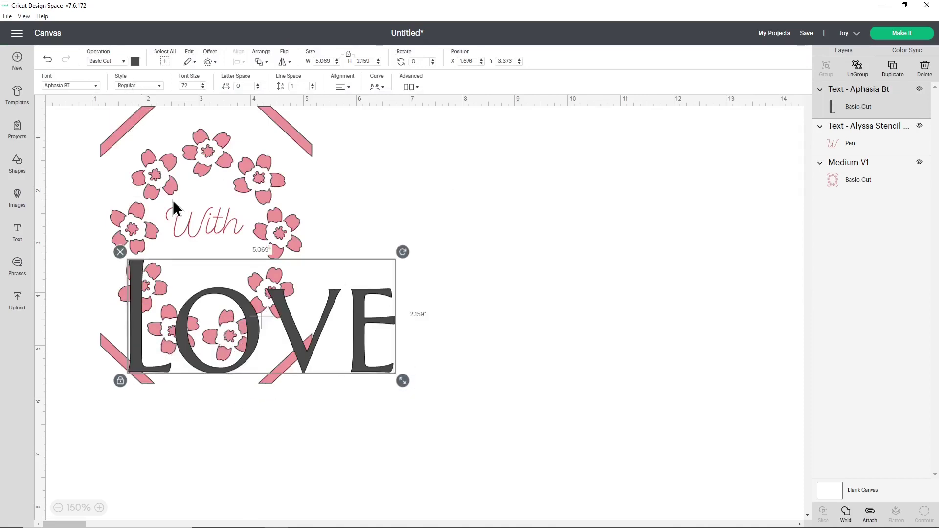
- Set the "Love" text to the Pen operation and shrink it to fit directly below "With" inside the wreath
{"action": "left_click_drag", "start_coordinate": [247, 319], "coordinate": [253, 318]}
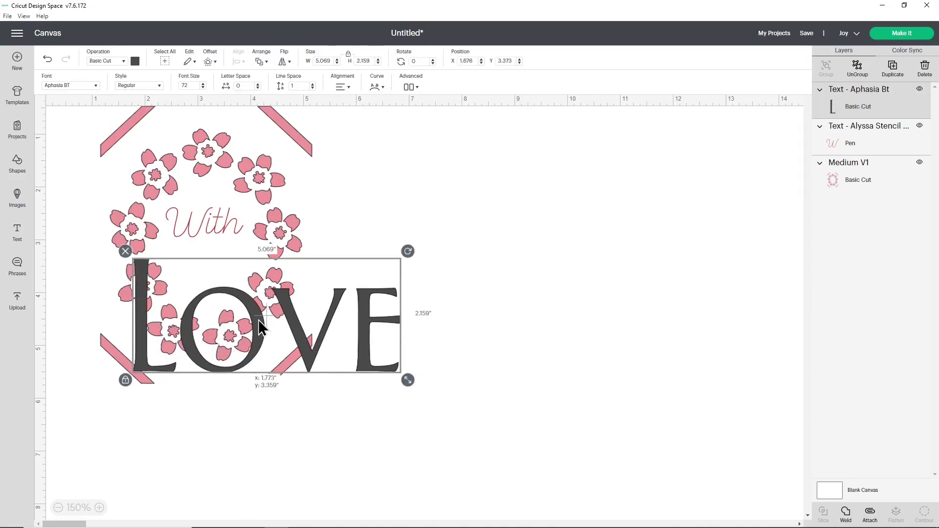
{"action": "left_click", "coordinate": [109, 62]}
{"action": "left_click", "coordinate": [103, 118]}
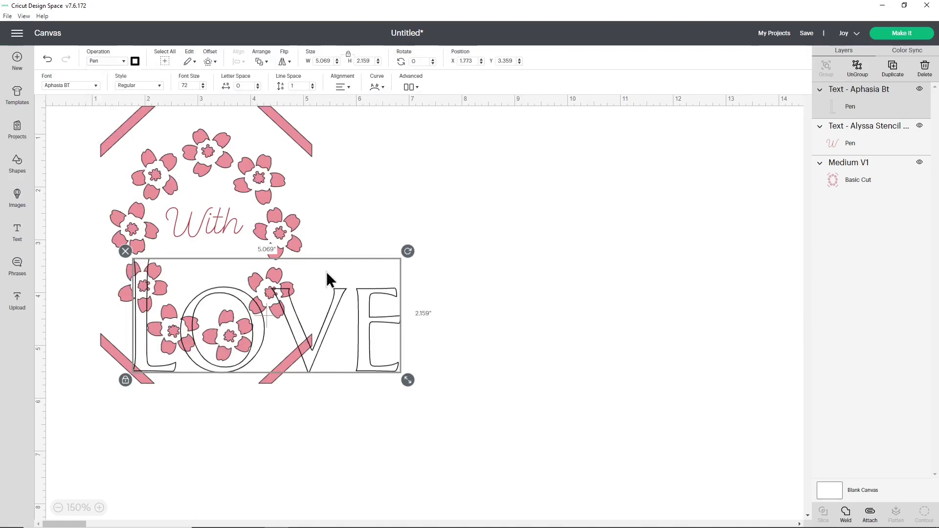
{"action": "left_click_drag", "start_coordinate": [409, 380], "coordinate": [234, 260]}
{"action": "left_click", "coordinate": [447, 276]}
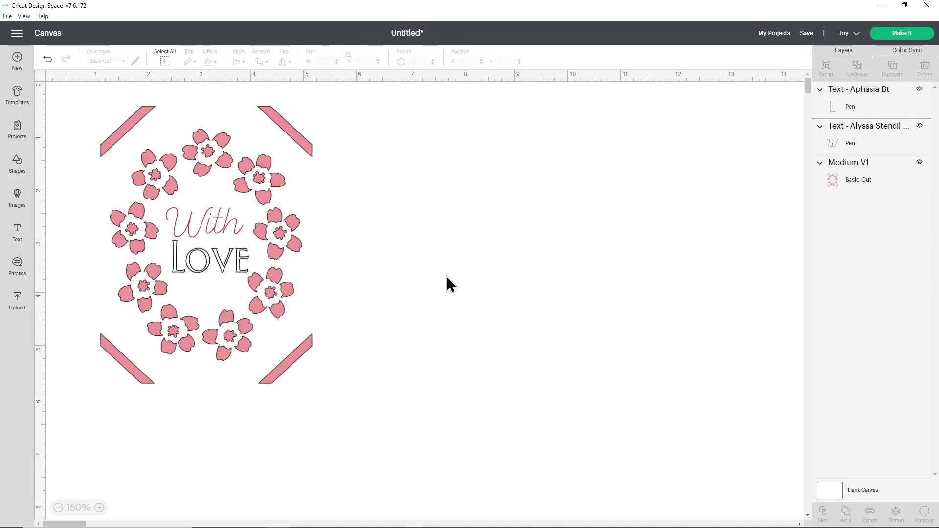
- Shift the "Love" and "With" texts slightly down to refine their placement inside the wreath
{"action": "left_click", "coordinate": [235, 251]}
{"action": "left_click", "coordinate": [222, 223]}
{"action": "left_click", "coordinate": [412, 248]}
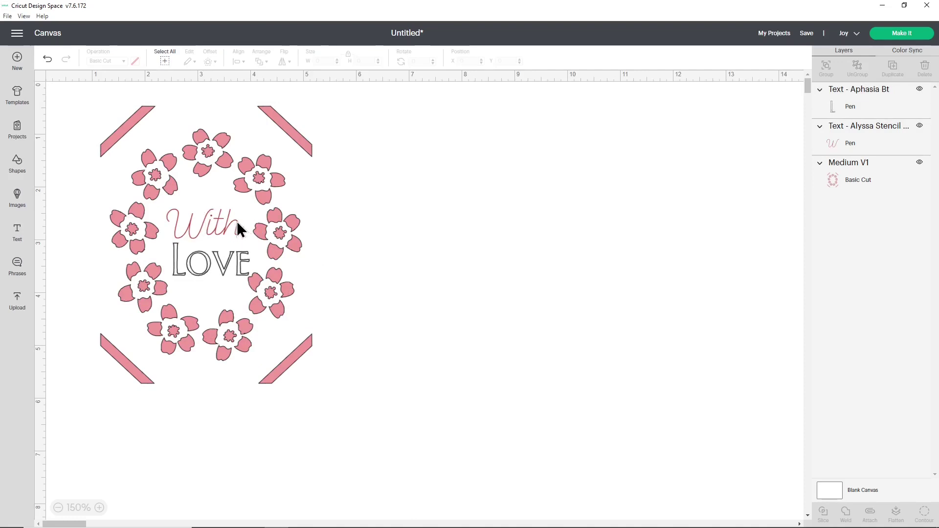
- Insert a heart shape beside the card and set it to the Pen operation in Cactus Pink
{"action": "left_click", "coordinate": [16, 164]}
{"action": "left_click", "coordinate": [104, 149]}
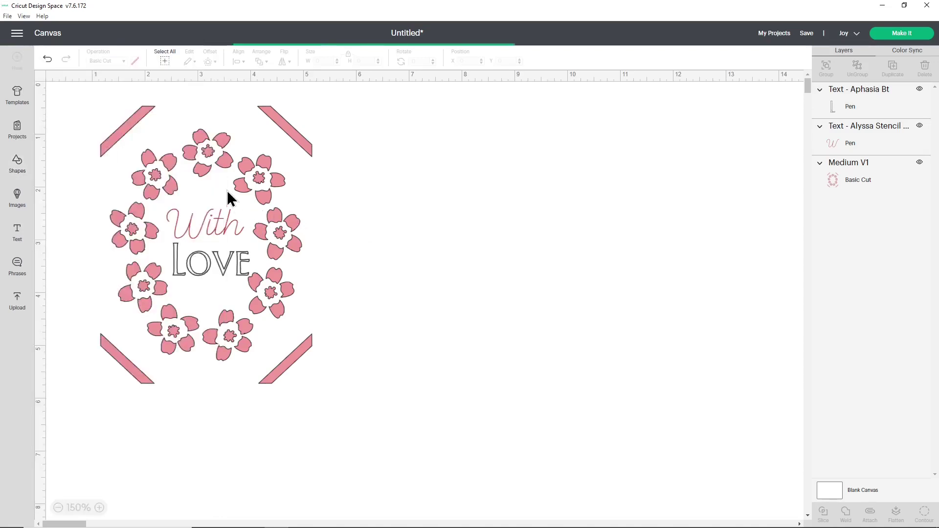
{"action": "left_click_drag", "start_coordinate": [163, 155], "coordinate": [443, 214]}
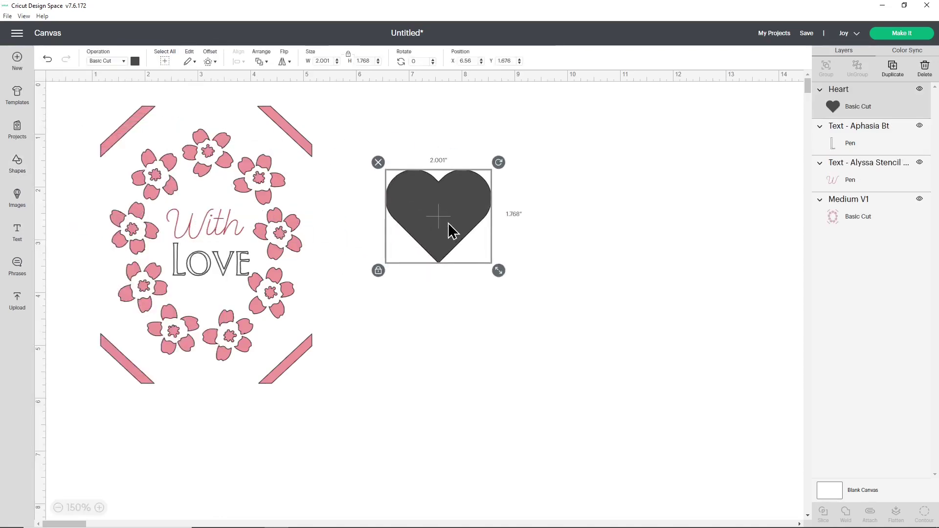
{"action": "left_click", "coordinate": [112, 62]}
{"action": "left_click", "coordinate": [109, 118]}
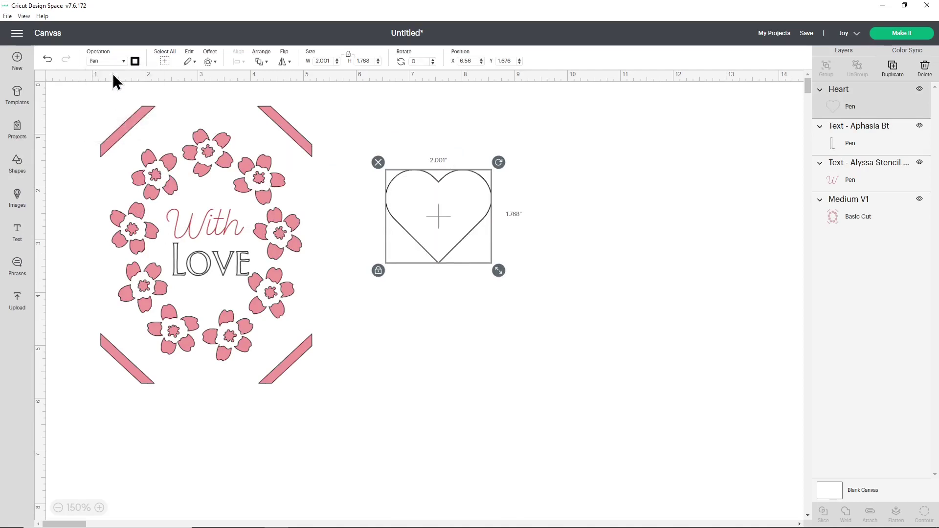
{"action": "left_click", "coordinate": [135, 61]}
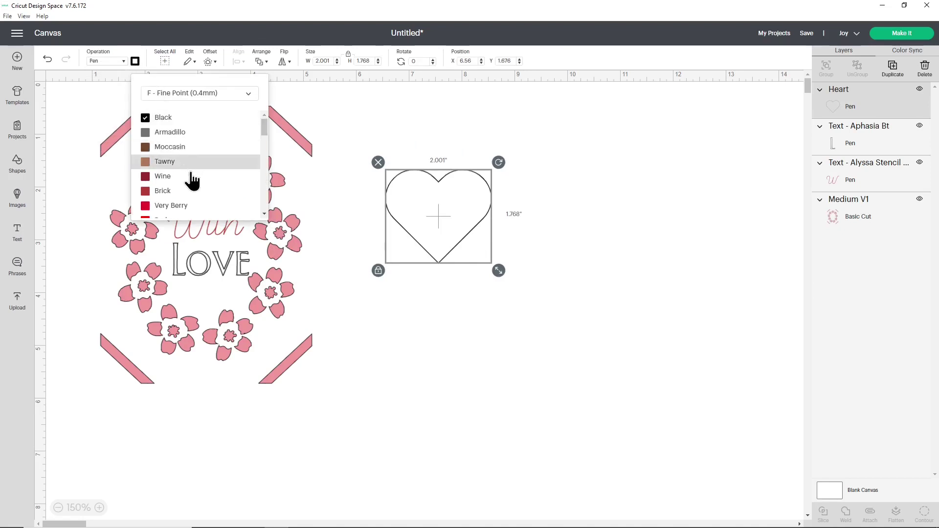
{"action": "scroll", "coordinate": [187, 210], "scroll_direction": "down", "scroll_amount": 3}
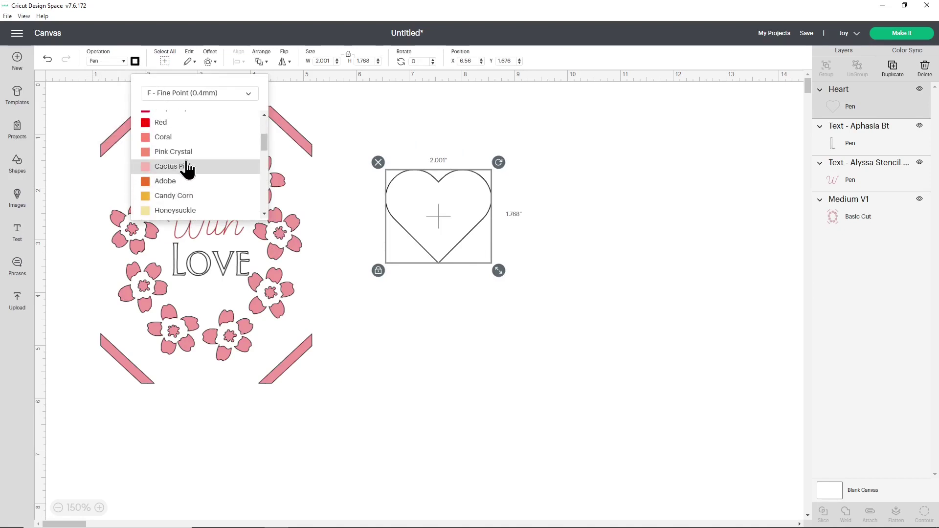
{"action": "left_click", "coordinate": [189, 167]}
- Shrink the heart to about 0.37 in wide, rotate it about 18°, and place it above "With", keeping the flower layer in place
{"action": "left_click_drag", "start_coordinate": [495, 267], "coordinate": [210, 192]}
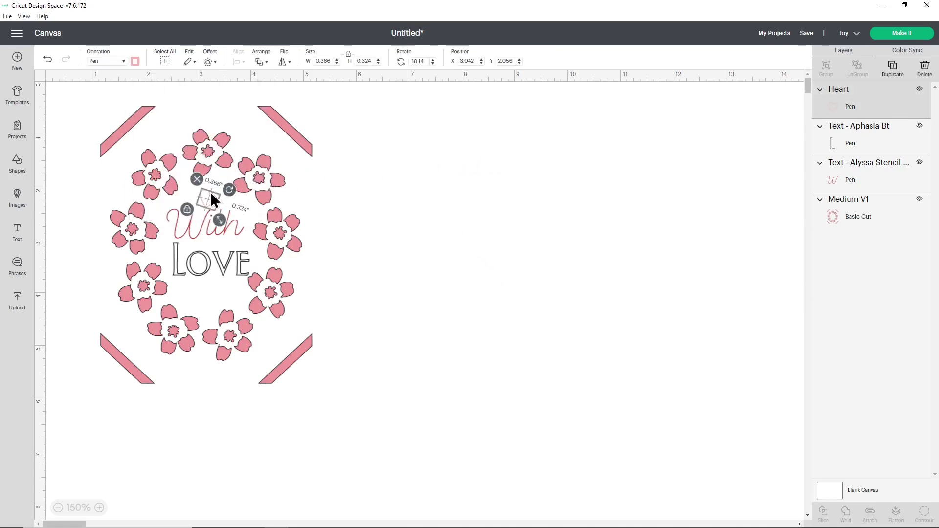
{"action": "left_click", "coordinate": [215, 187]}
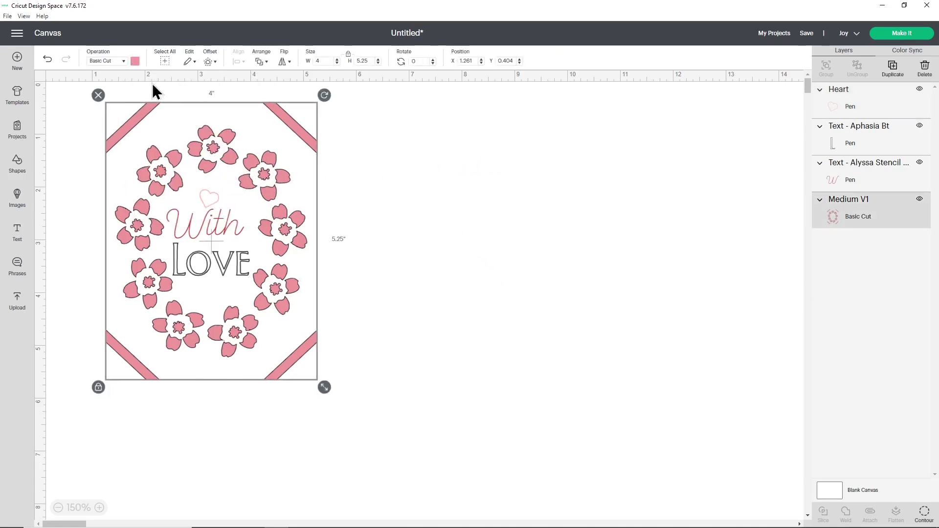
{"action": "left_click", "coordinate": [48, 58]}
{"action": "left_click", "coordinate": [211, 195]}
{"action": "left_click_drag", "start_coordinate": [212, 195], "coordinate": [215, 189]}
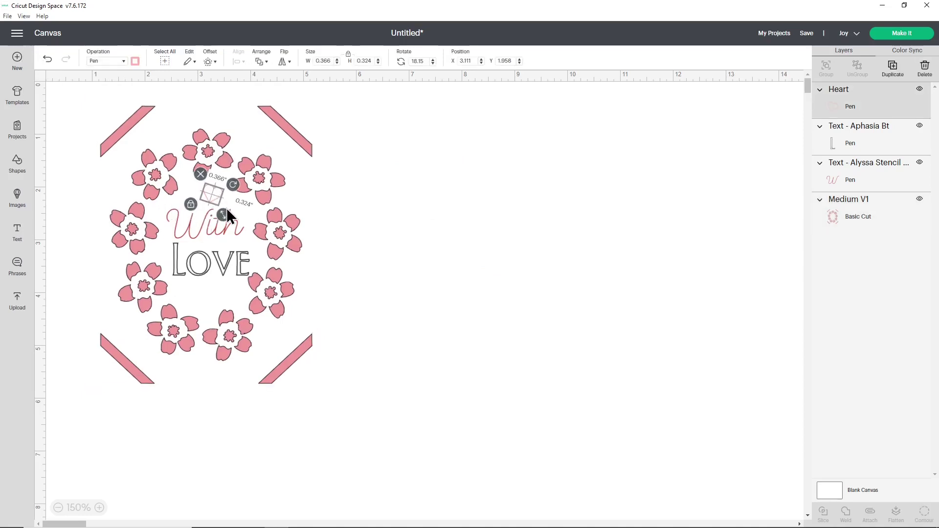
- Duplicate the heart twice and place the copies below "Love", one rotated about 6° and one about 0.31 in wide rotated about 335°
{"action": "left_click", "coordinate": [893, 69]}
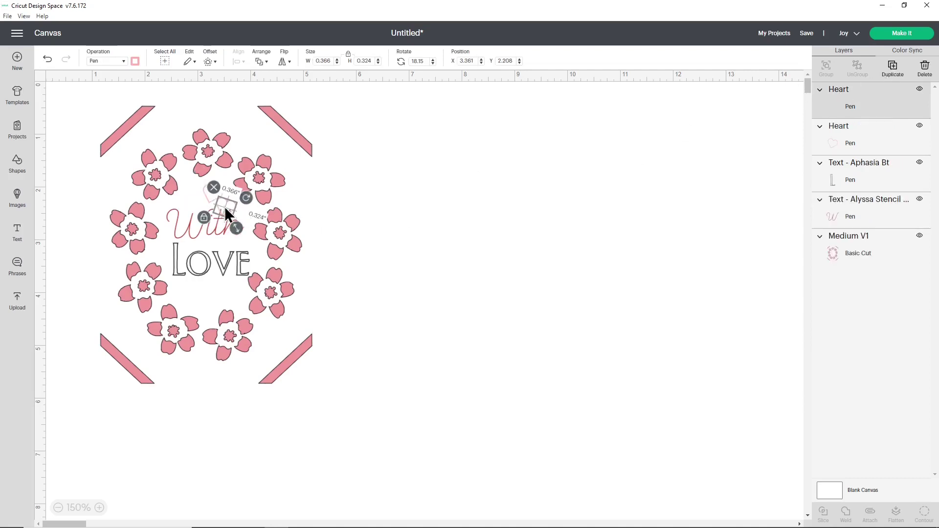
{"action": "left_click_drag", "start_coordinate": [224, 209], "coordinate": [230, 286]}
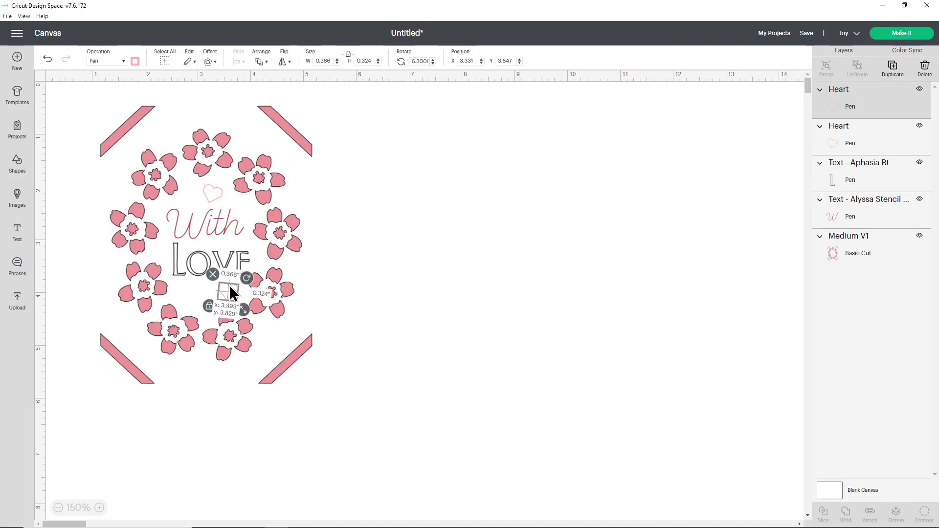
{"action": "left_click", "coordinate": [893, 68]}
{"action": "left_click_drag", "start_coordinate": [254, 321], "coordinate": [194, 293]}
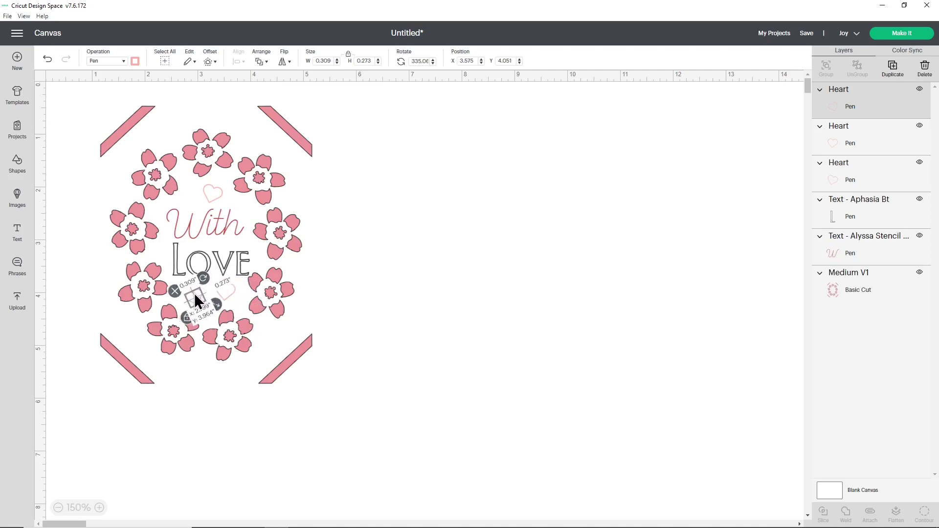
{"action": "left_click", "coordinate": [380, 327]}
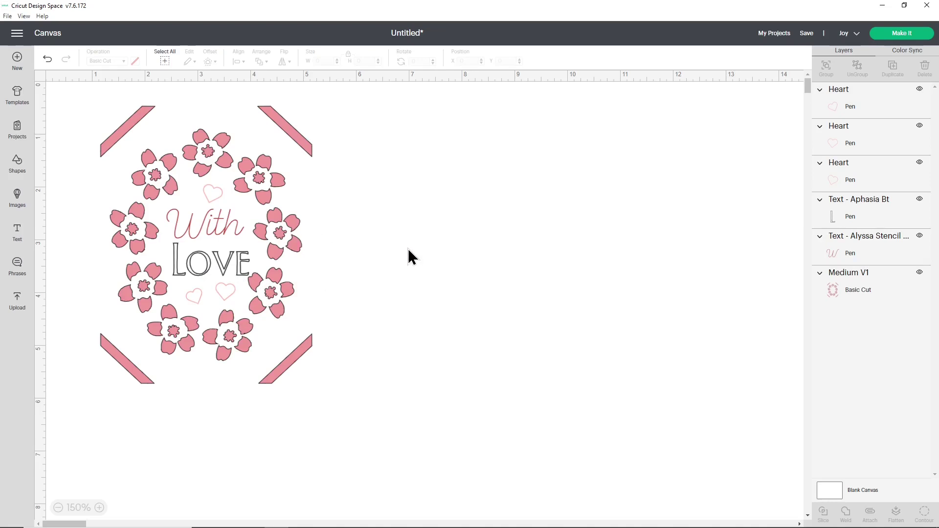
- Preview the project with the On Card Mat load type and view the second pen mat
{"action": "left_click", "coordinate": [901, 34]}
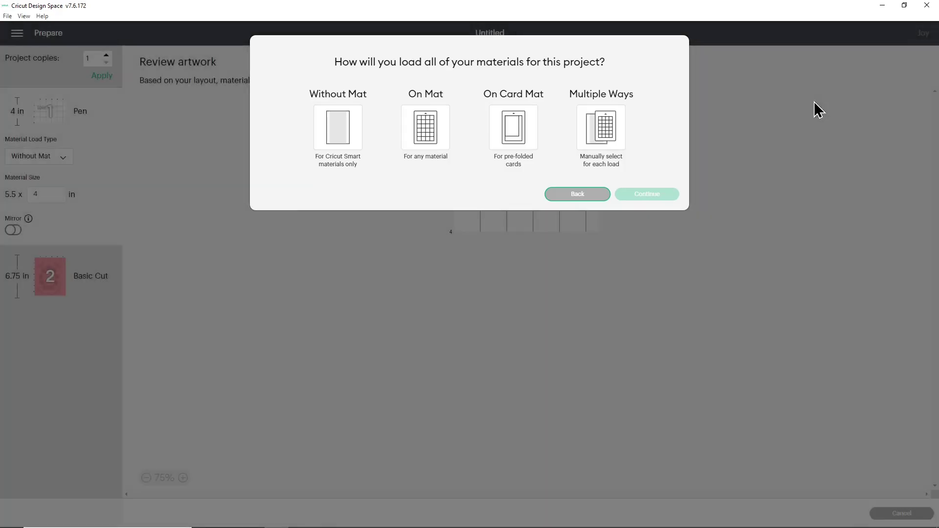
{"action": "left_click", "coordinate": [501, 126]}
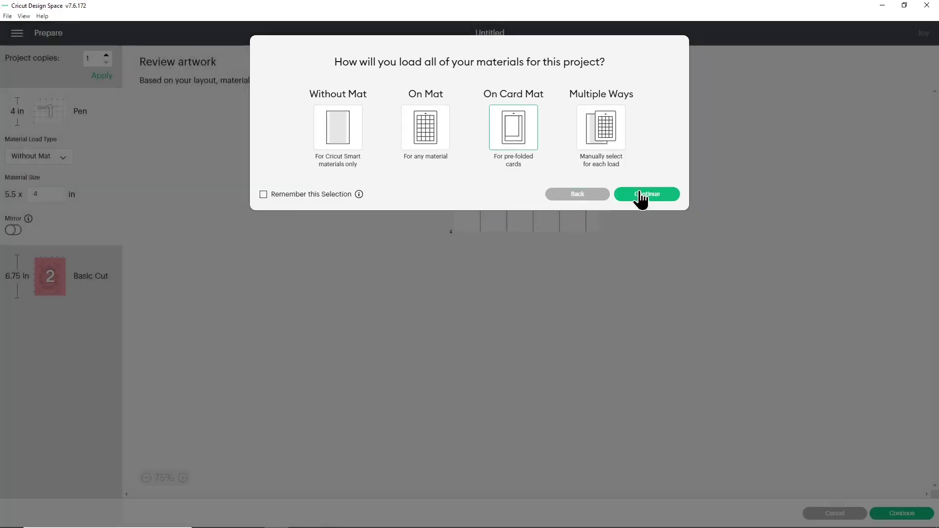
{"action": "left_click", "coordinate": [641, 194]}
{"action": "left_click", "coordinate": [23, 228]}
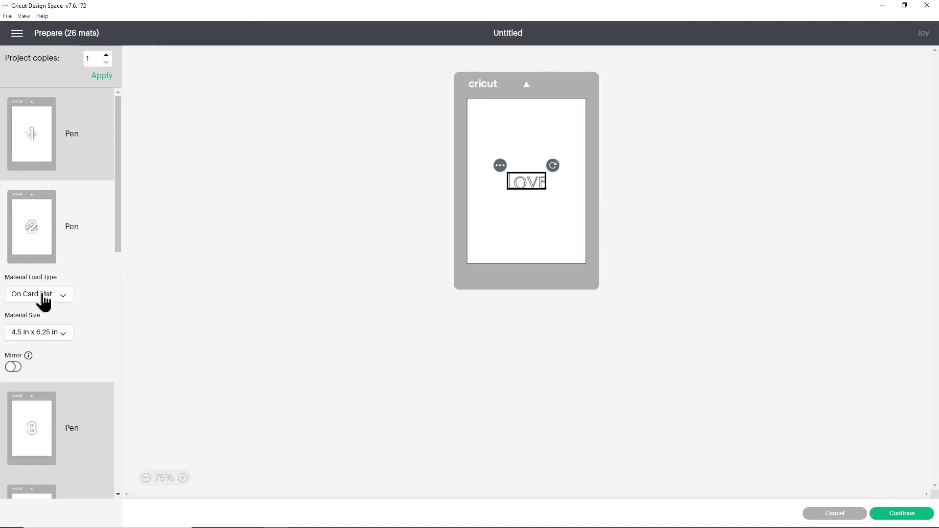
- Inspect further pen mats in the preview, including mats 4, 6 and 7, and return to the canvas
{"action": "scroll", "coordinate": [56, 332], "scroll_direction": "down", "scroll_amount": 3}
{"action": "left_click", "coordinate": [46, 297]}
{"action": "left_click", "coordinate": [57, 390]}
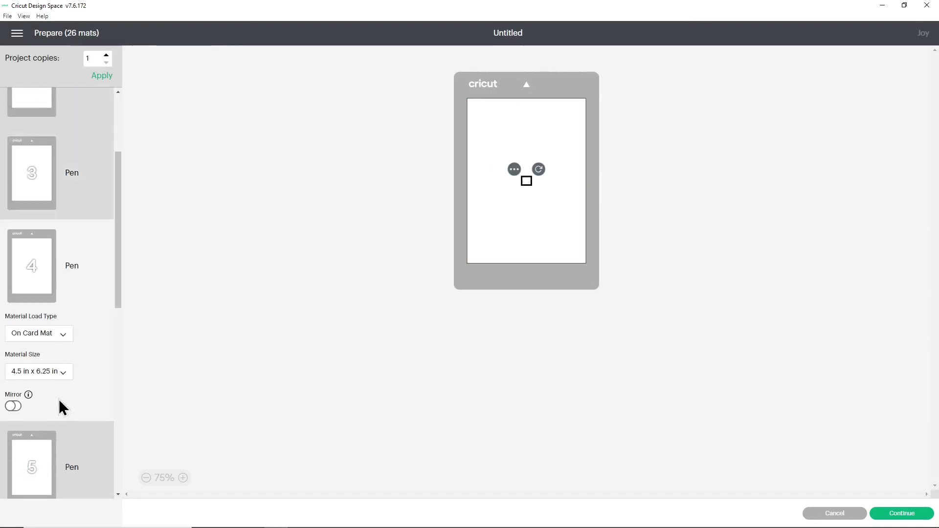
{"action": "scroll", "coordinate": [61, 400], "scroll_direction": "down", "scroll_amount": 3}
{"action": "left_click", "coordinate": [61, 332]}
{"action": "left_click", "coordinate": [78, 436]}
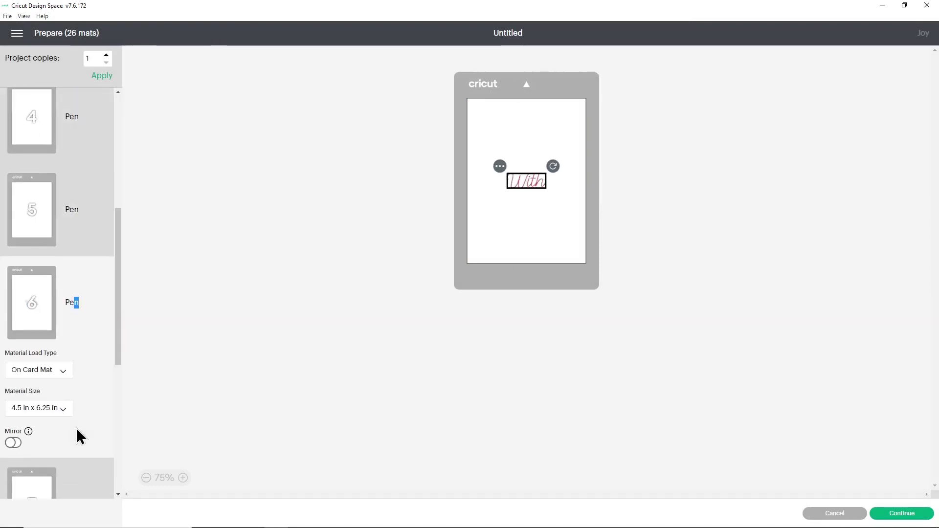
{"action": "scroll", "coordinate": [69, 427], "scroll_direction": "down", "scroll_amount": 2}
{"action": "left_click", "coordinate": [58, 426]}
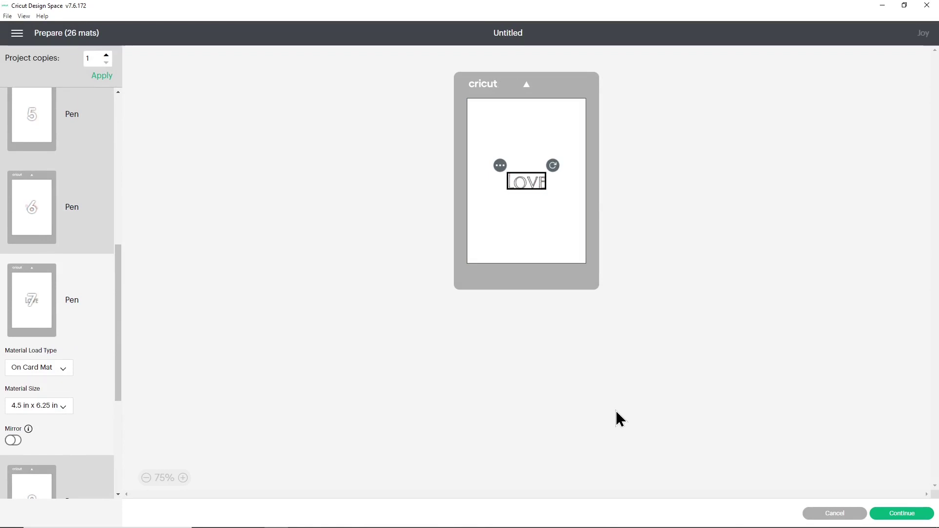
{"action": "left_click", "coordinate": [833, 514]}
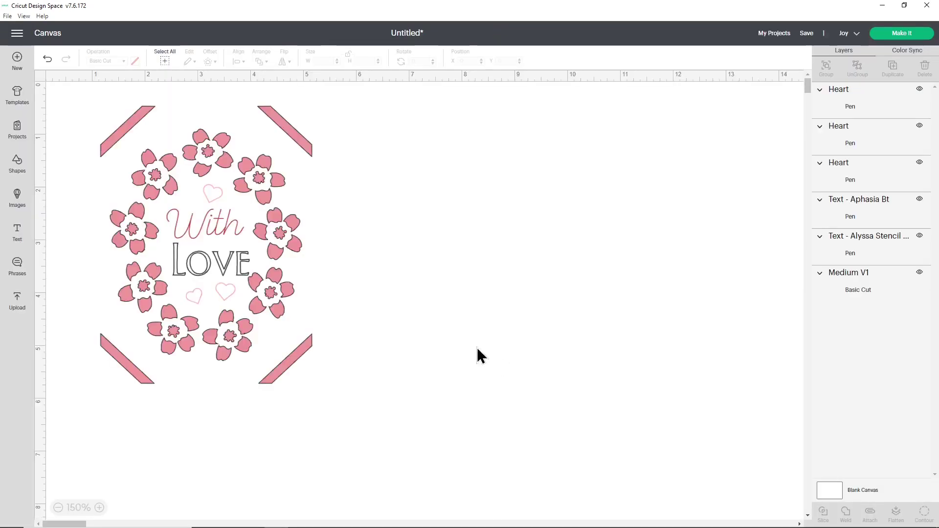
- Select all the hearts, both text layers and the Medium V1 card, and attach them together
{"action": "left_click_drag", "start_coordinate": [64, 88], "coordinate": [369, 426]}
{"action": "left_click", "coordinate": [413, 313]}
{"action": "left_click", "coordinate": [163, 58]}
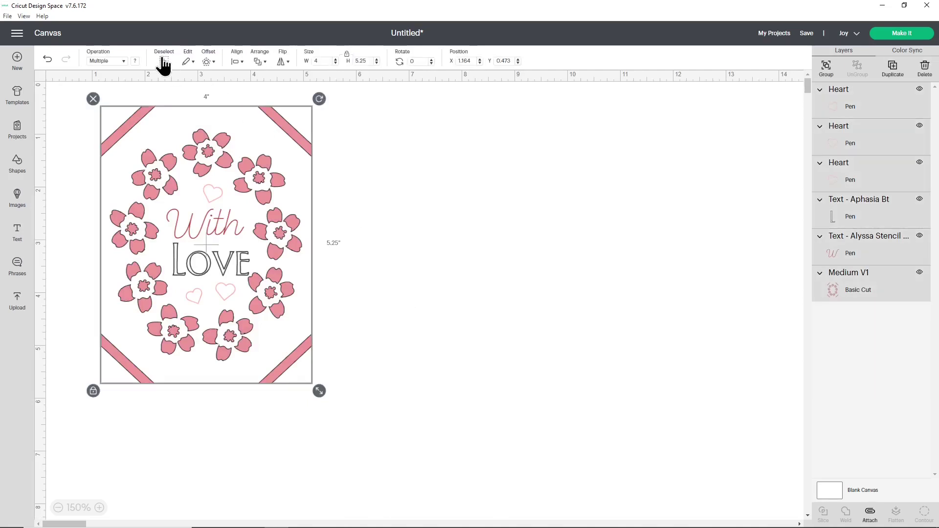
{"action": "left_click", "coordinate": [870, 514]}
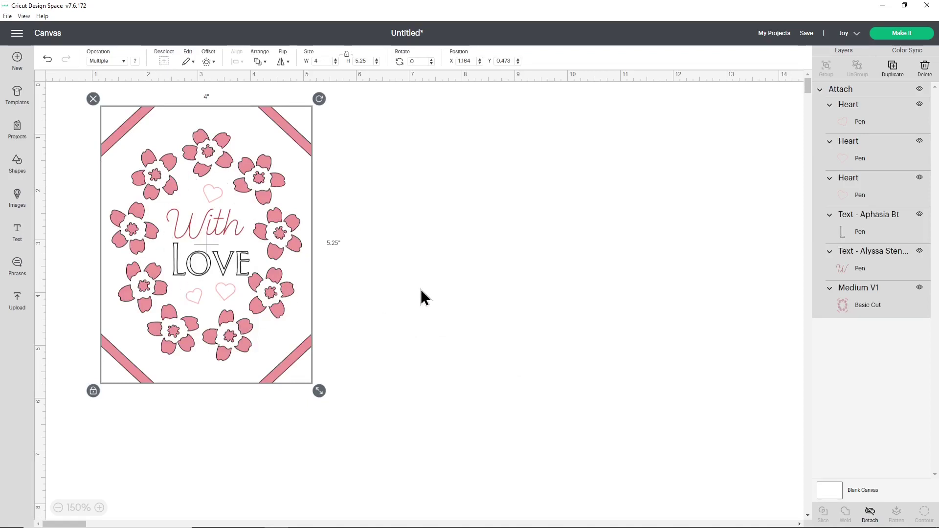
- Prepare the attached card design for making with the On Card Mat load type
{"action": "left_click", "coordinate": [901, 34]}
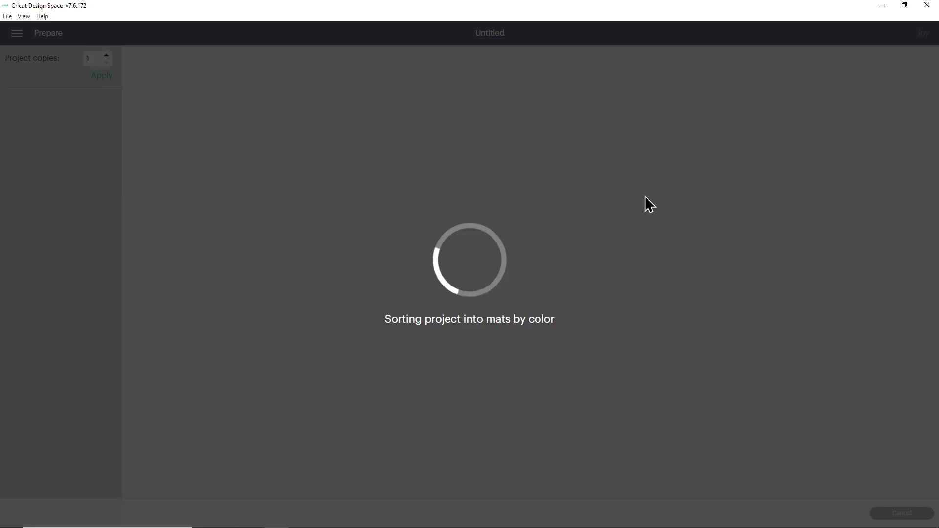
{"action": "left_click", "coordinate": [509, 133]}
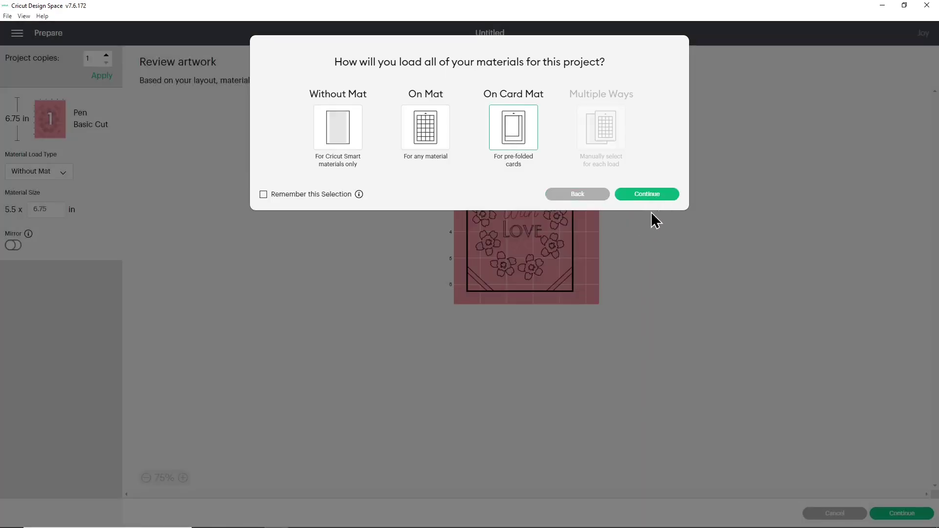
{"action": "left_click", "coordinate": [654, 196]}
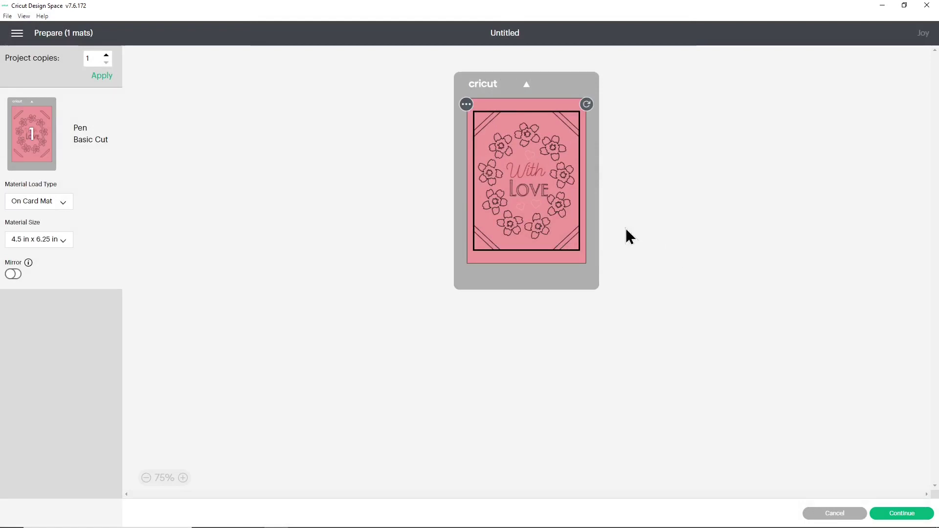